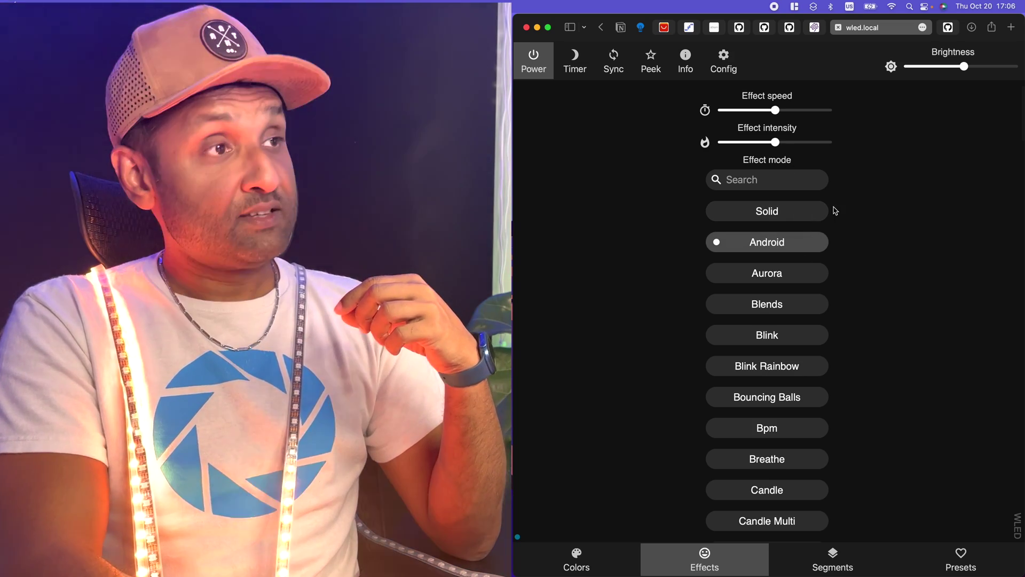
- Try the Aurora effect, then set the strip to Blends and scroll through the effects list
scroll(828, 235, "down", 3)
left_click(788, 206)
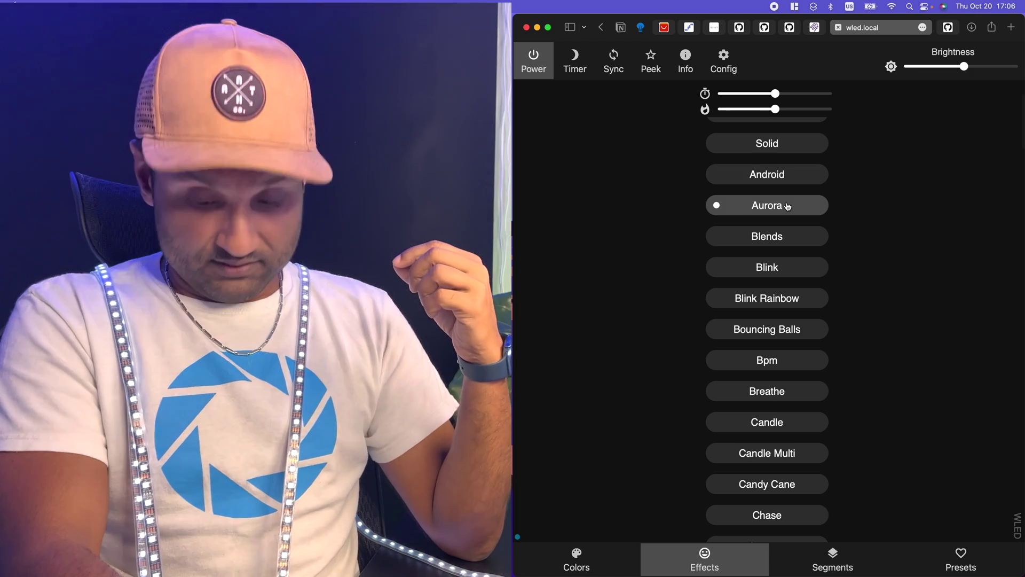
left_click(791, 240)
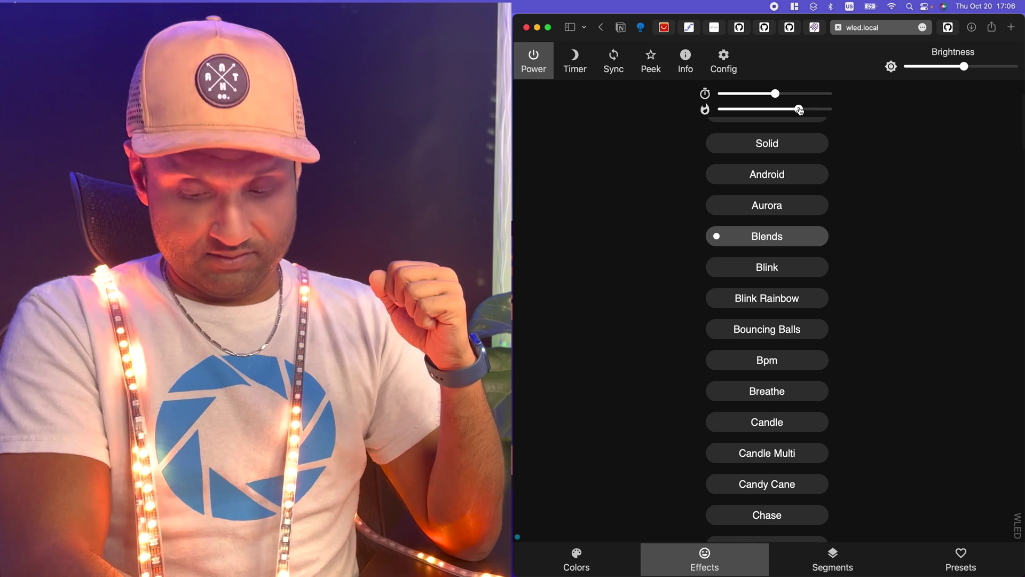
scroll(832, 200, "down", 12)
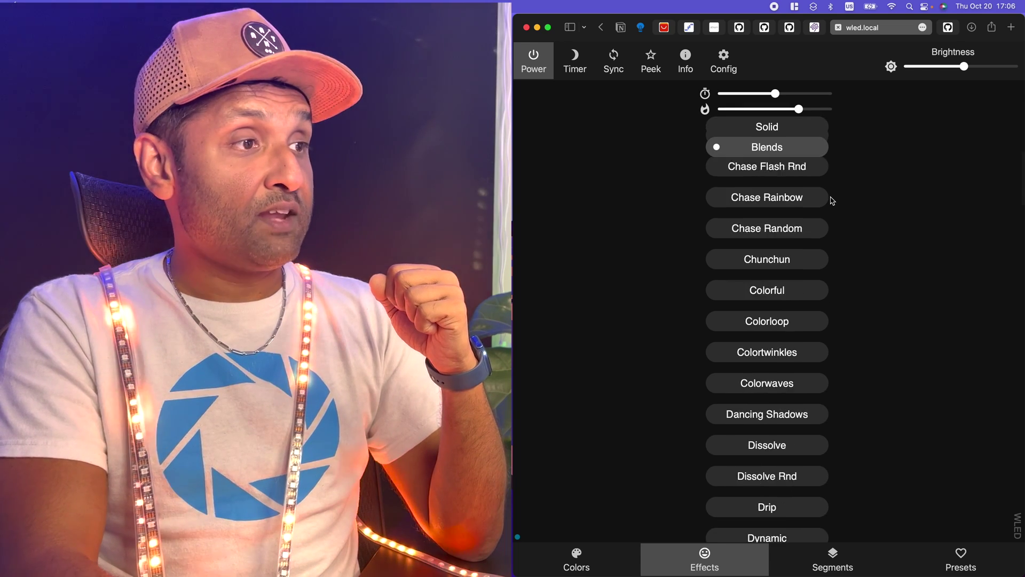
scroll(831, 200, "down", 8)
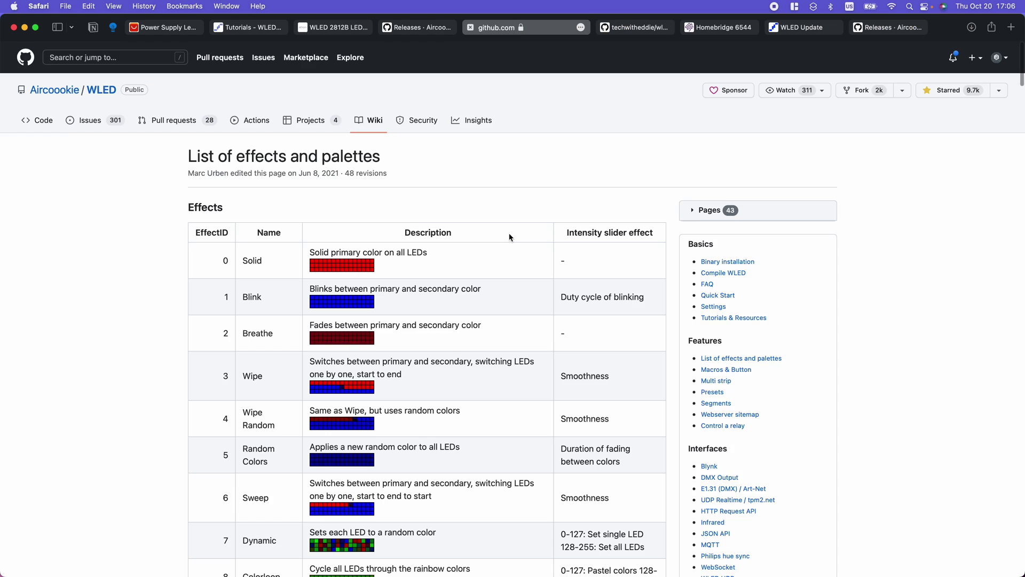
scroll(509, 236, "down", 2)
scroll(509, 237, "down", 6)
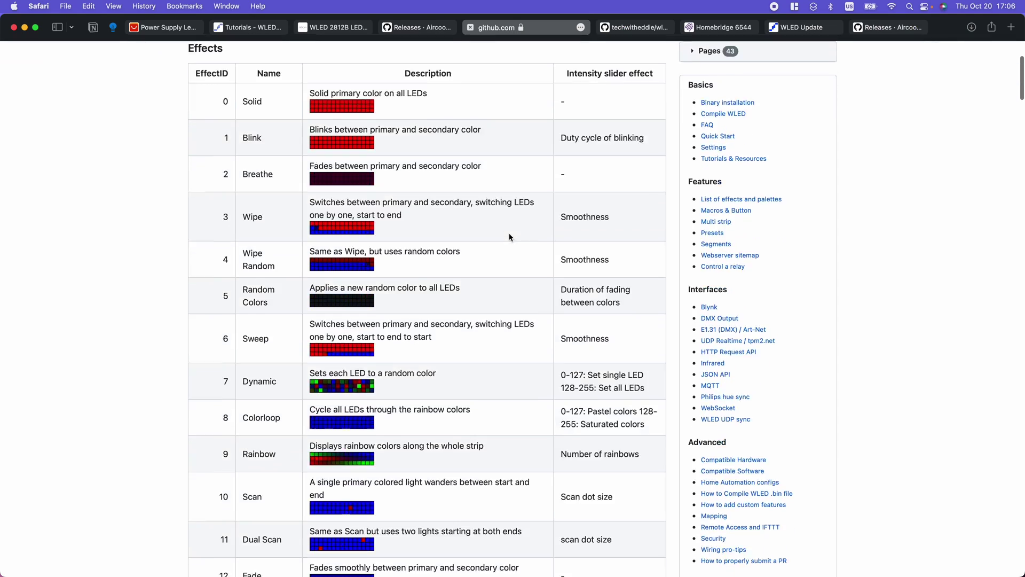
scroll(509, 237, "down", 1)
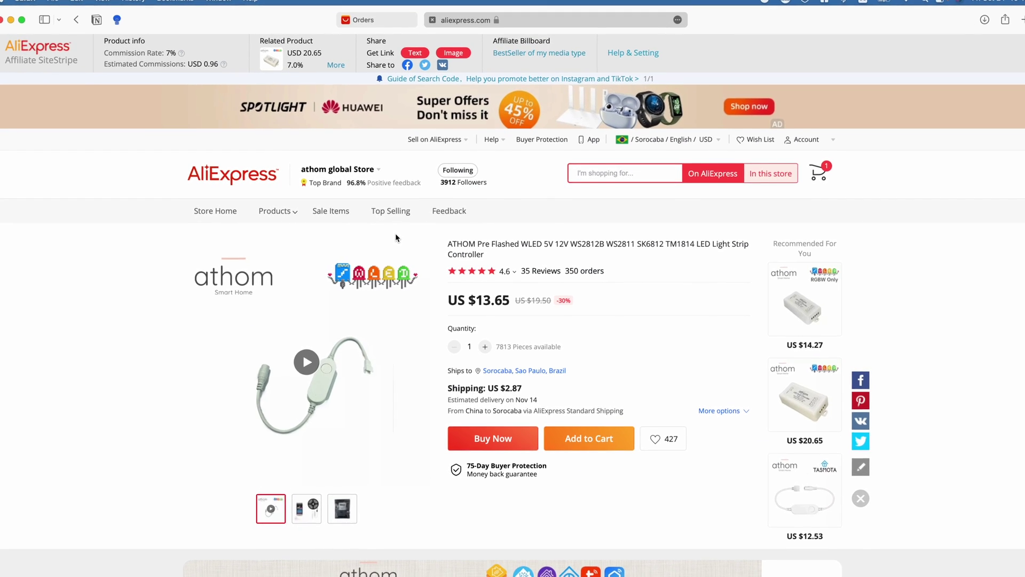
- Scroll down the athom pre-flashed WLED controller listing to review its details
scroll(392, 232, "down", 1)
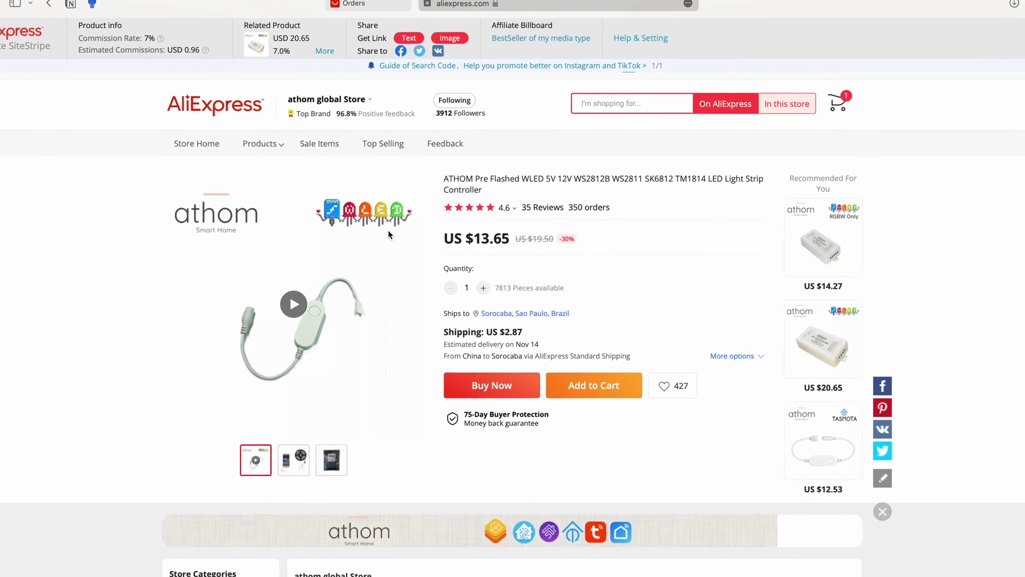
scroll(386, 230, "down", 2)
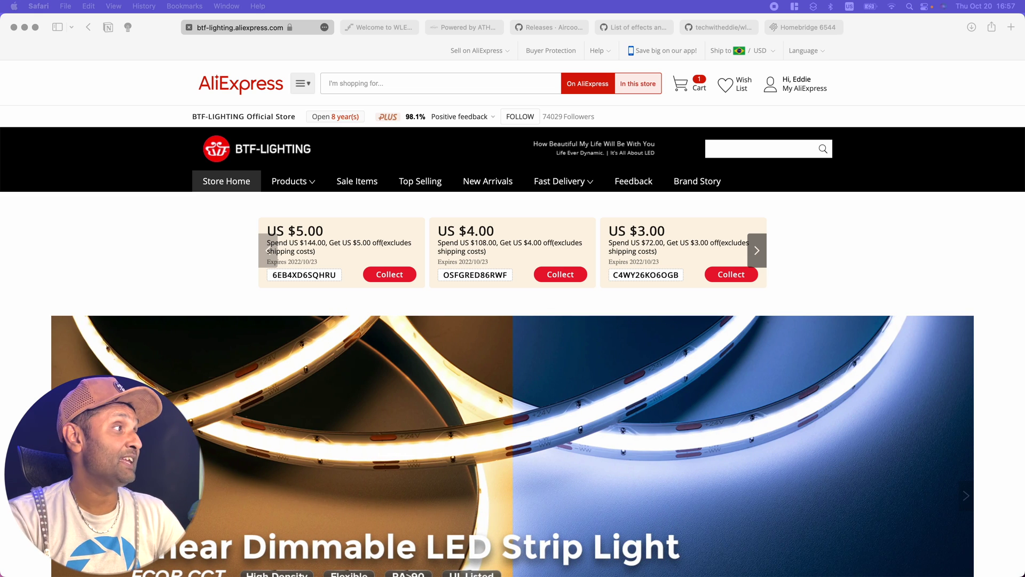
- Open the BTF-LIGHTING WS2812B addressable strip listing and review its PCB and length options
scroll(974, 280, "down", 15)
scroll(974, 280, "down", 3)
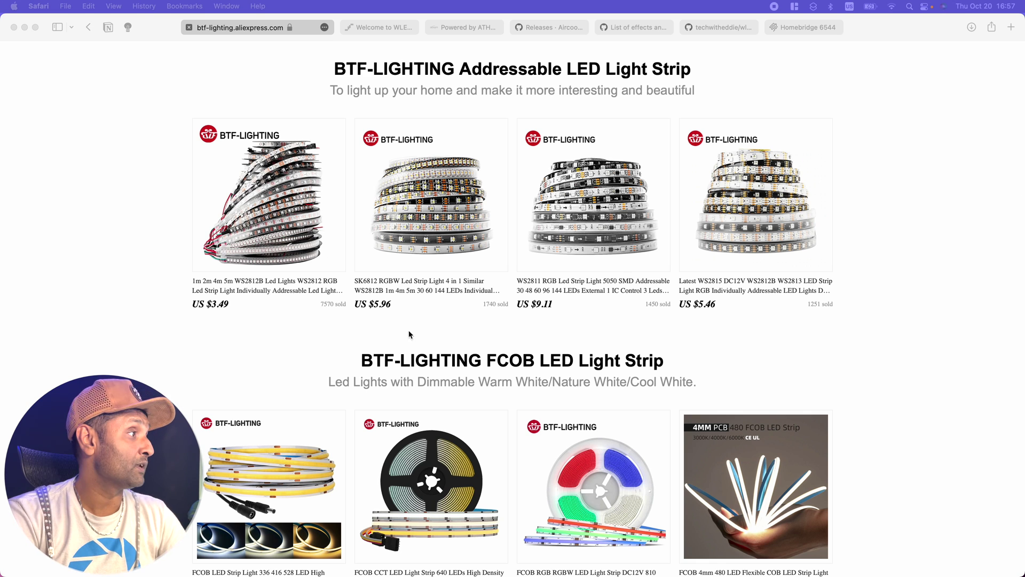
left_click(264, 243)
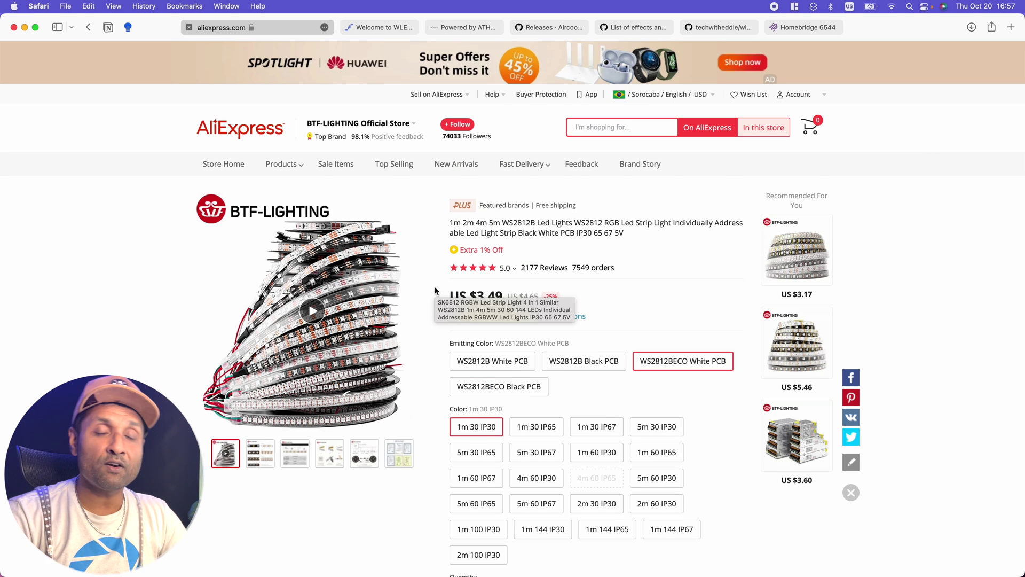
scroll(727, 414, "down", 3)
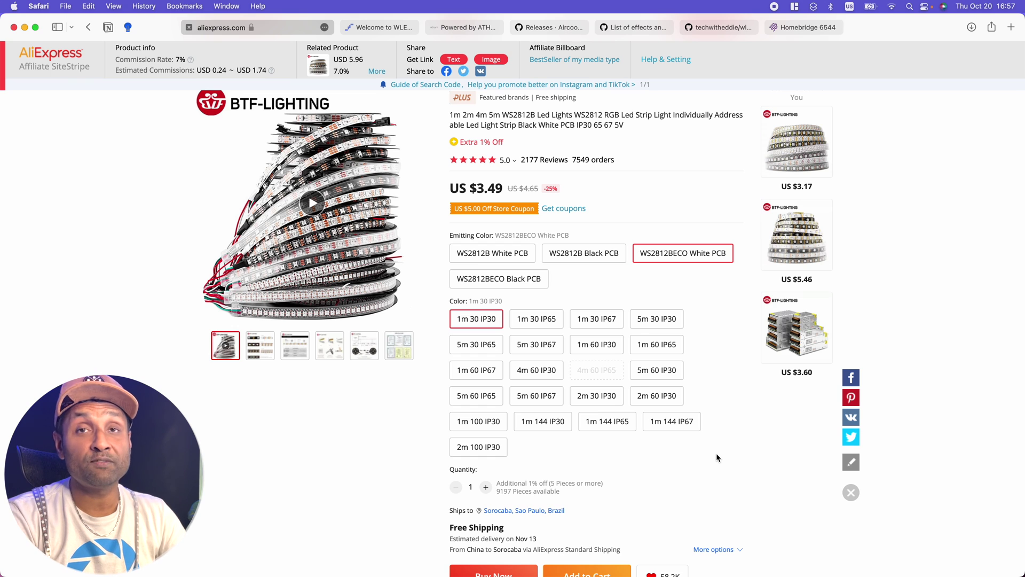
scroll(591, 477, "up", 3)
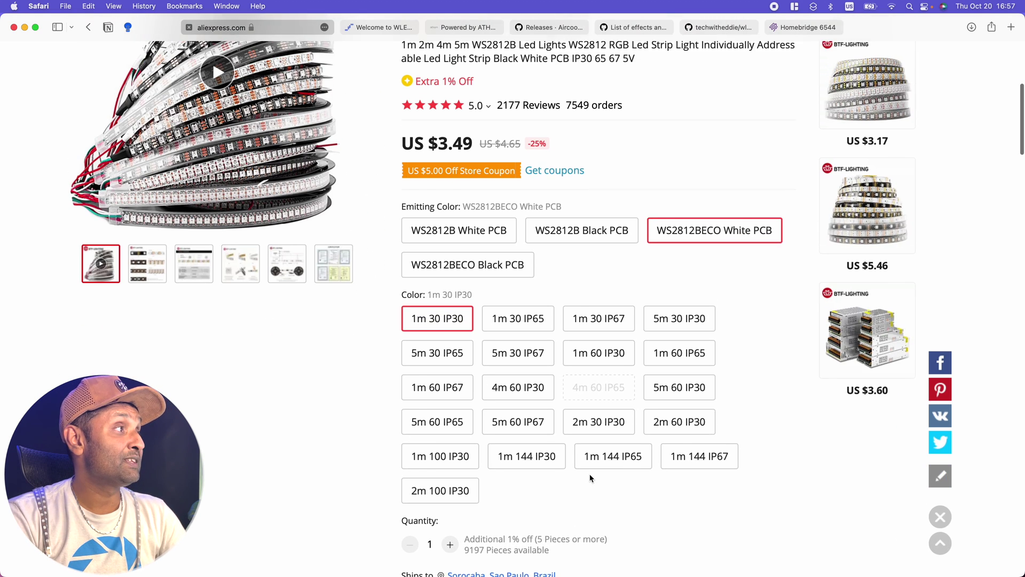
scroll(591, 477, "up", 2)
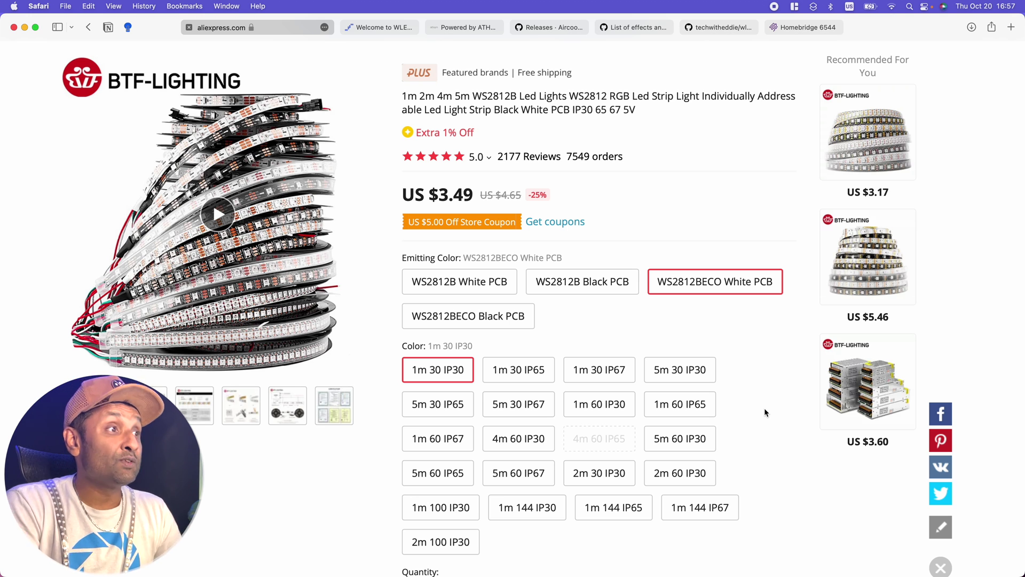
scroll(764, 408, "down", 1)
scroll(765, 412, "down", 1)
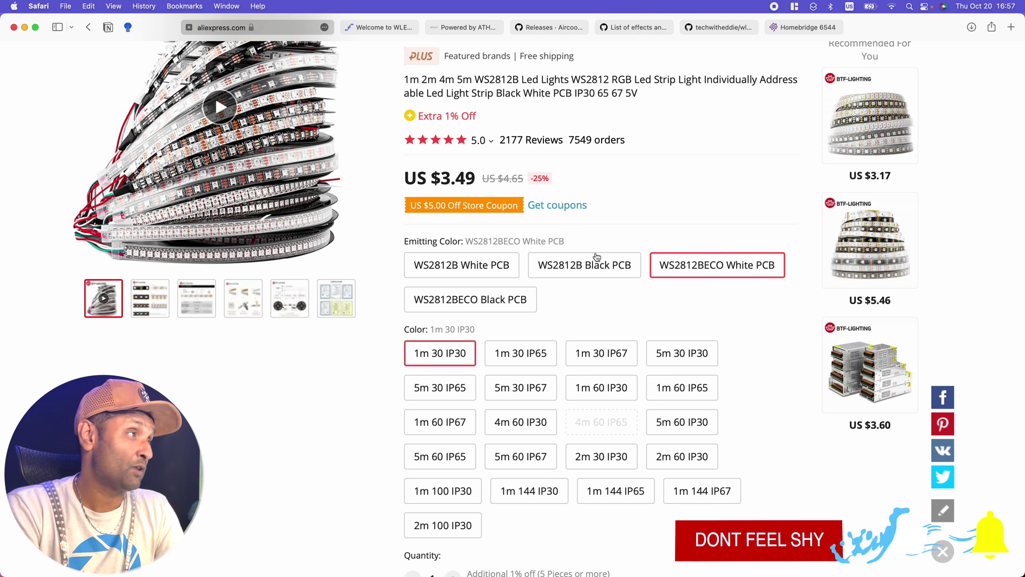
- Go back to the store, open the DC5V LED power supply, and choose 5V 10A 50W
left_click(89, 26)
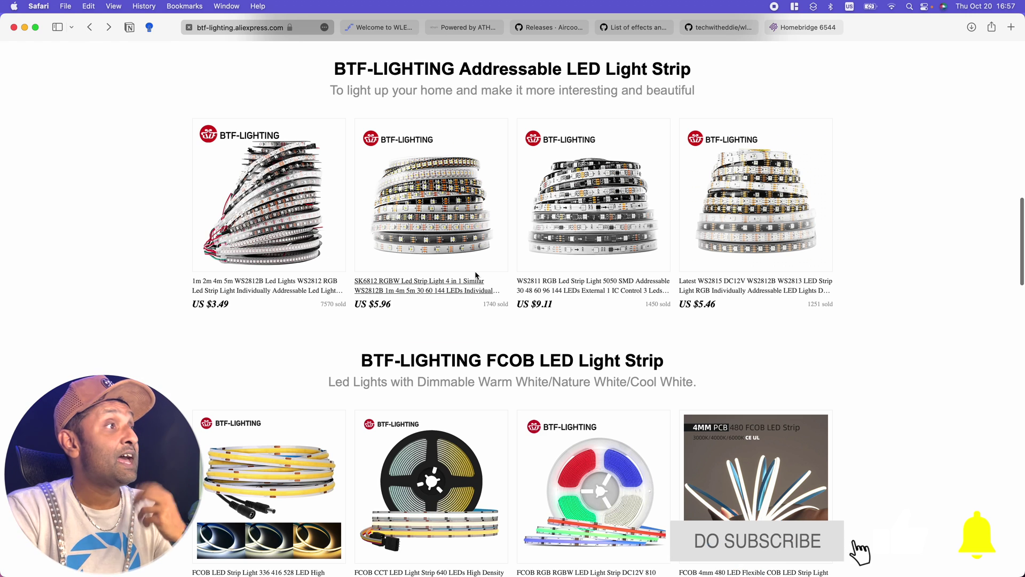
scroll(476, 271, "down", 15)
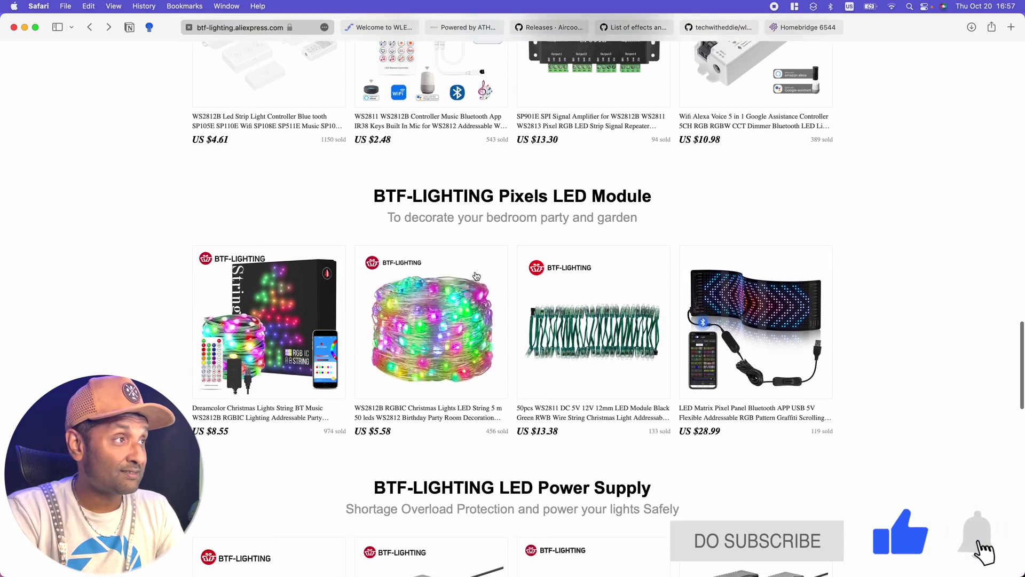
scroll(476, 275, "up", 2)
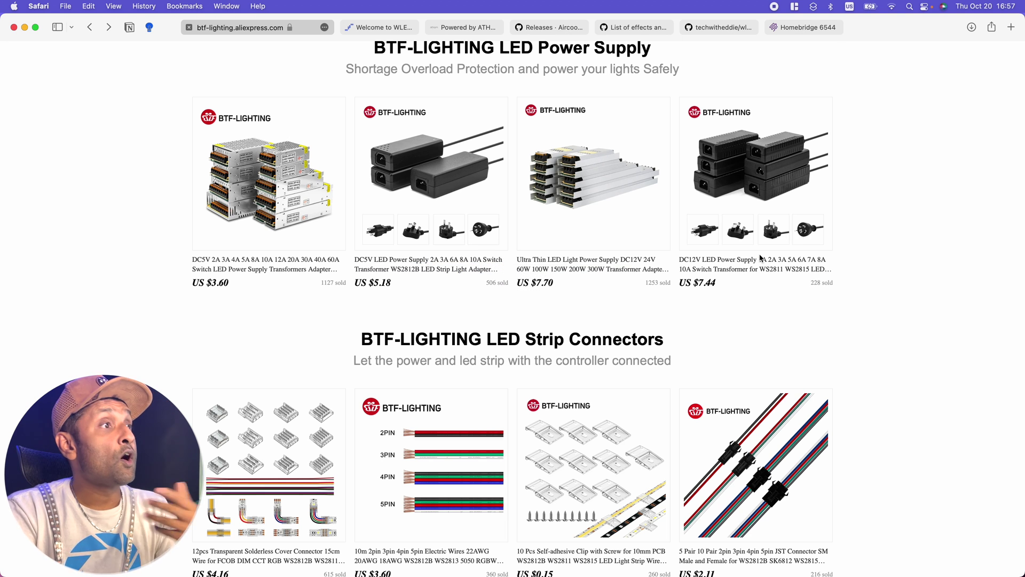
left_click(467, 270)
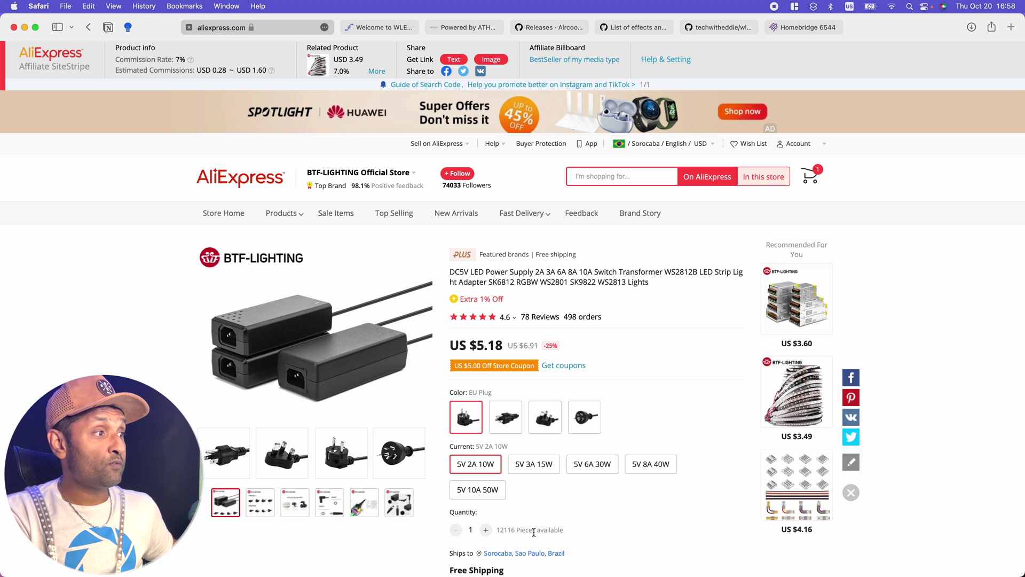
scroll(603, 481, "down", 2)
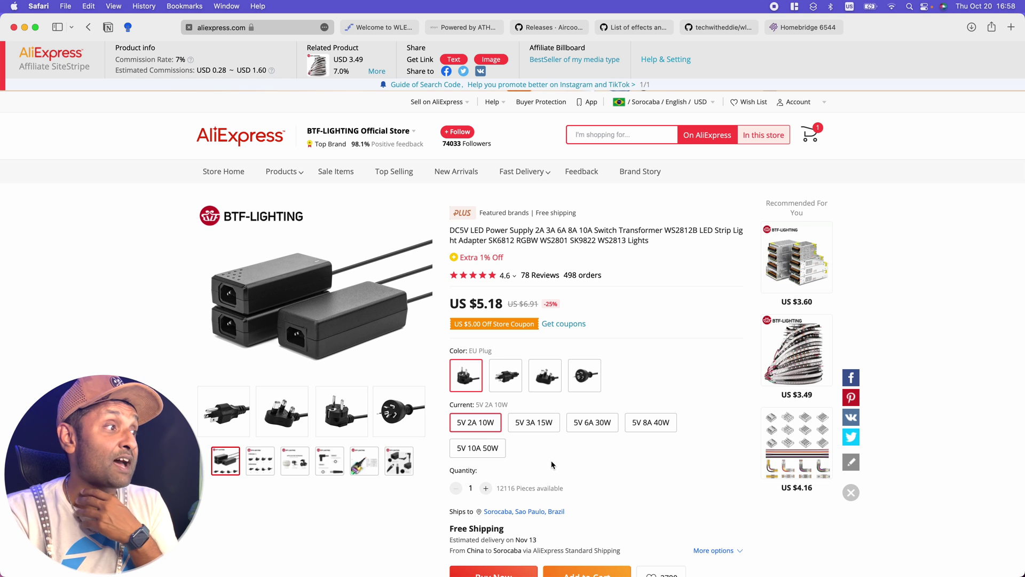
left_click(471, 448)
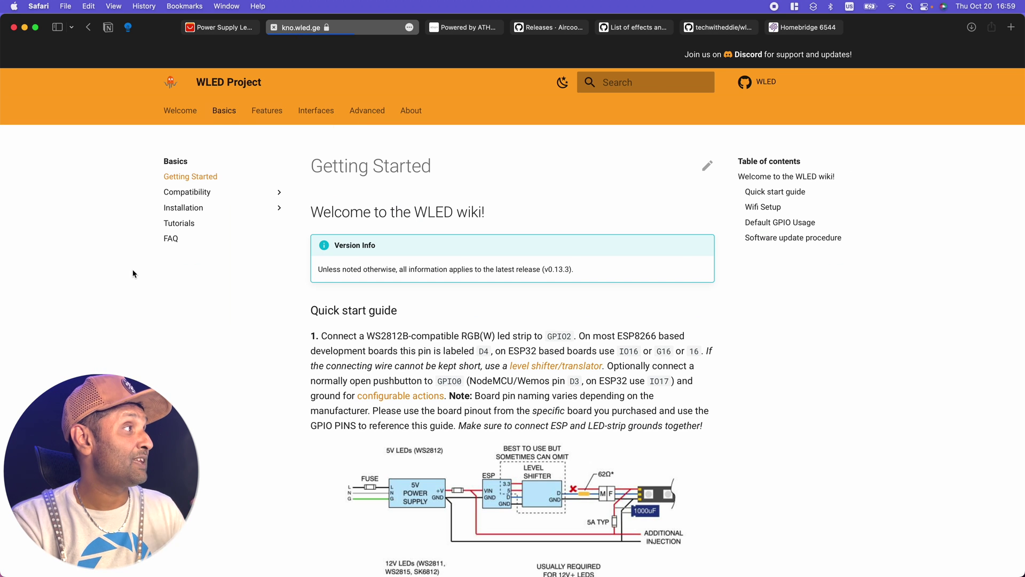
- Open the wiki's Basics > Tutorials page and scroll through its table of guides
left_click(174, 224)
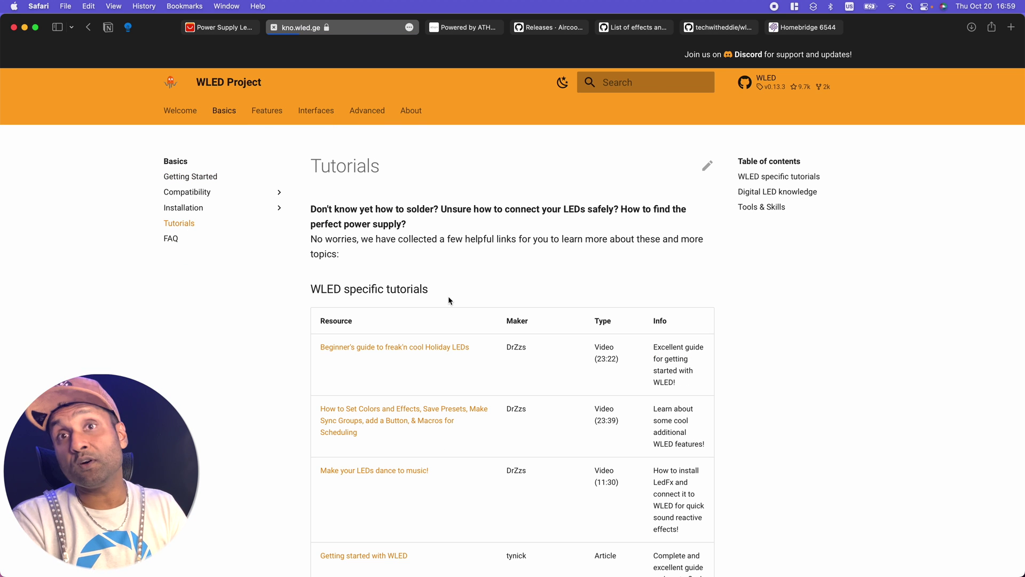
scroll(624, 310, "down", 5)
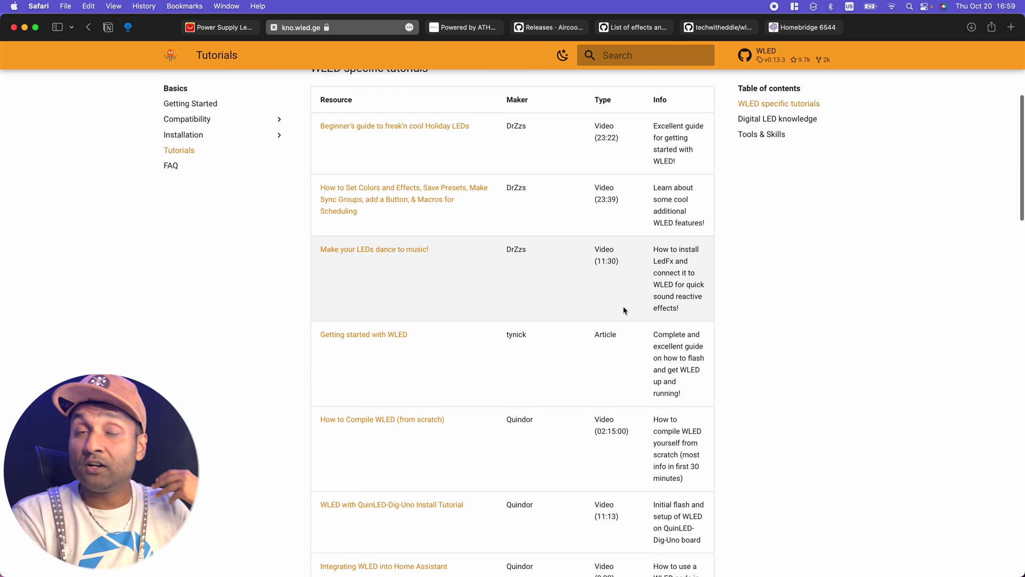
scroll(623, 310, "up", 5)
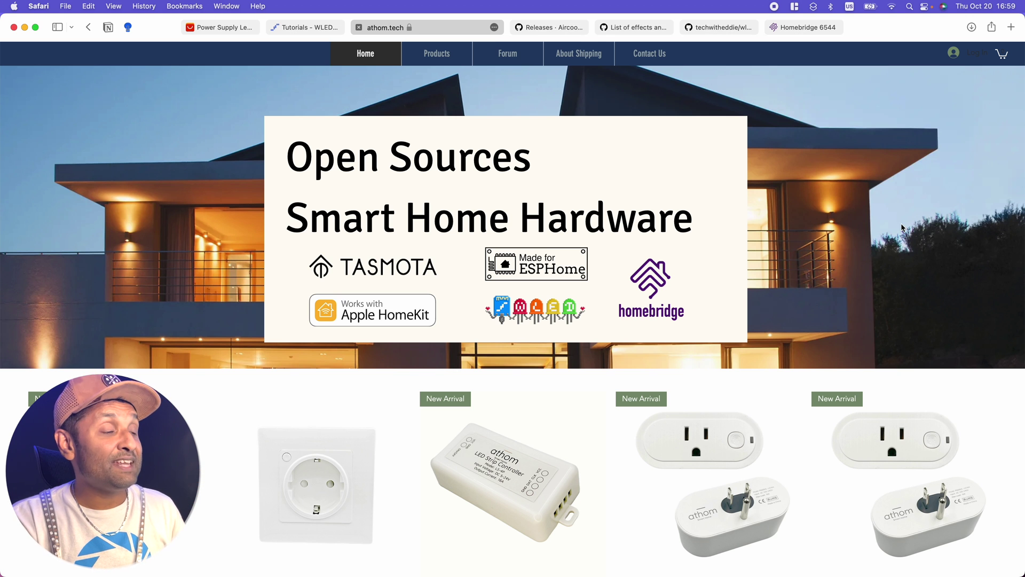
scroll(739, 417, "down", 5)
scroll(740, 417, "up", 5)
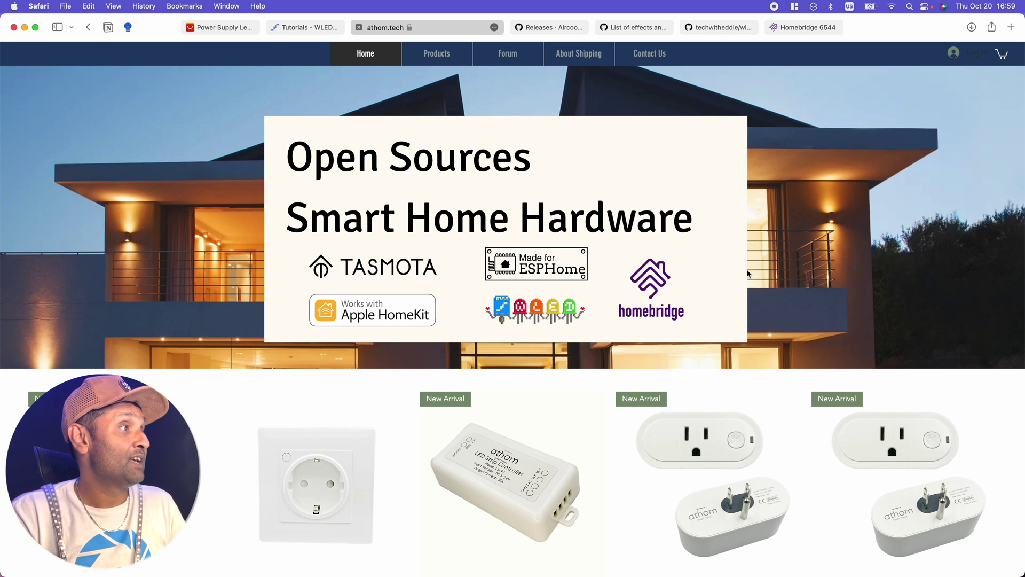
mouse_move(429, 61)
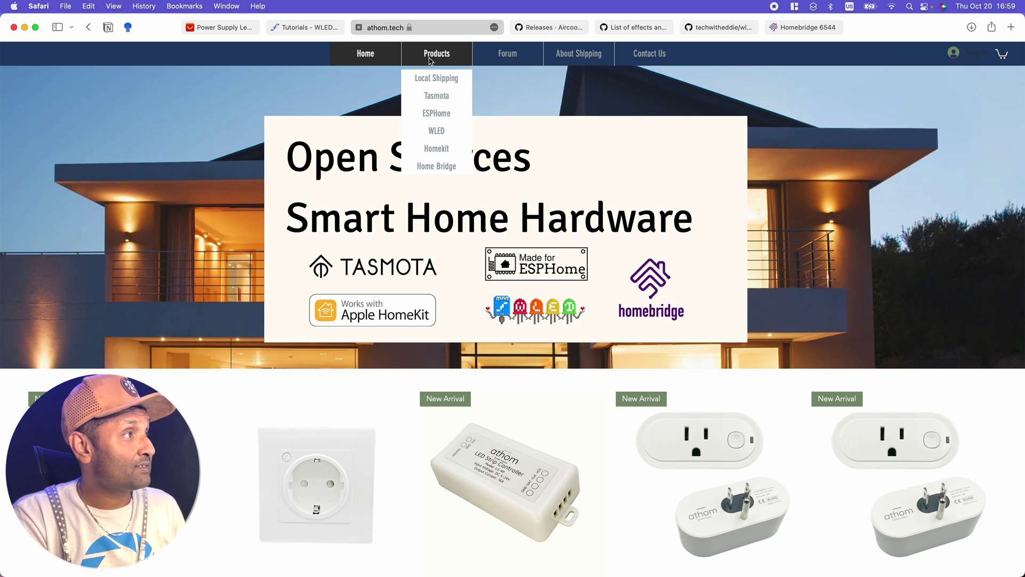
left_click(452, 113)
left_click(452, 131)
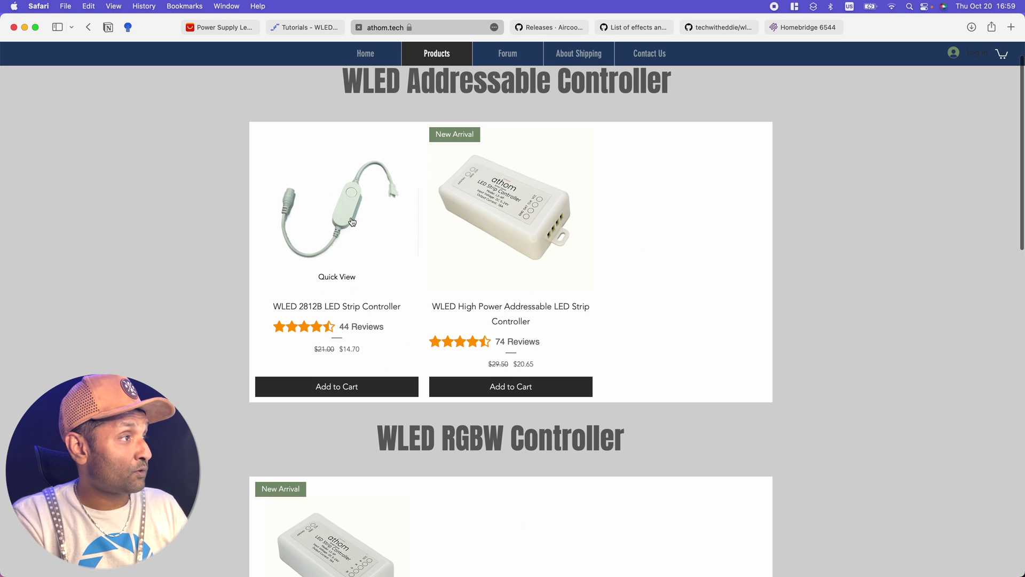
left_click(351, 218)
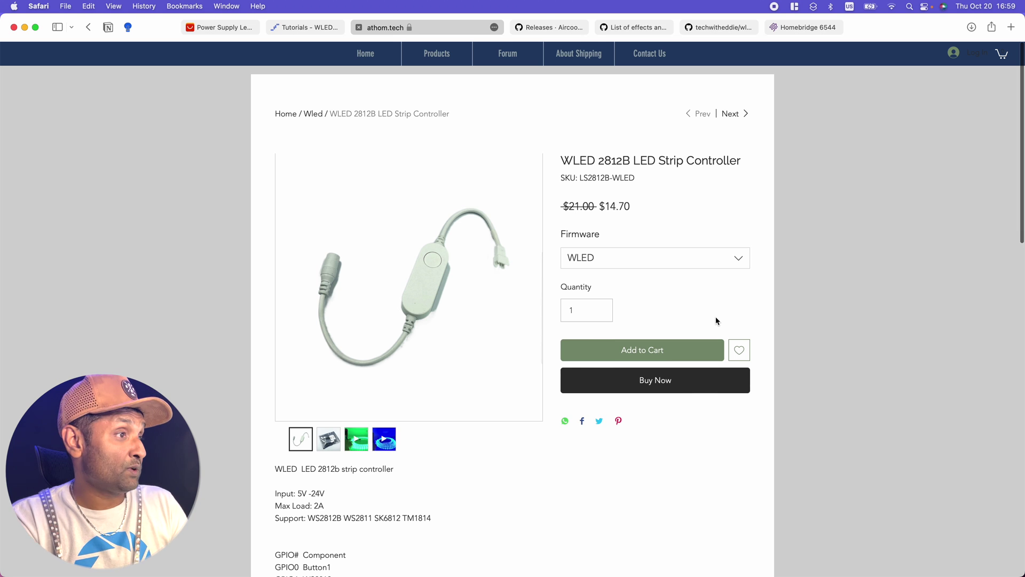
scroll(718, 323, "down", 1)
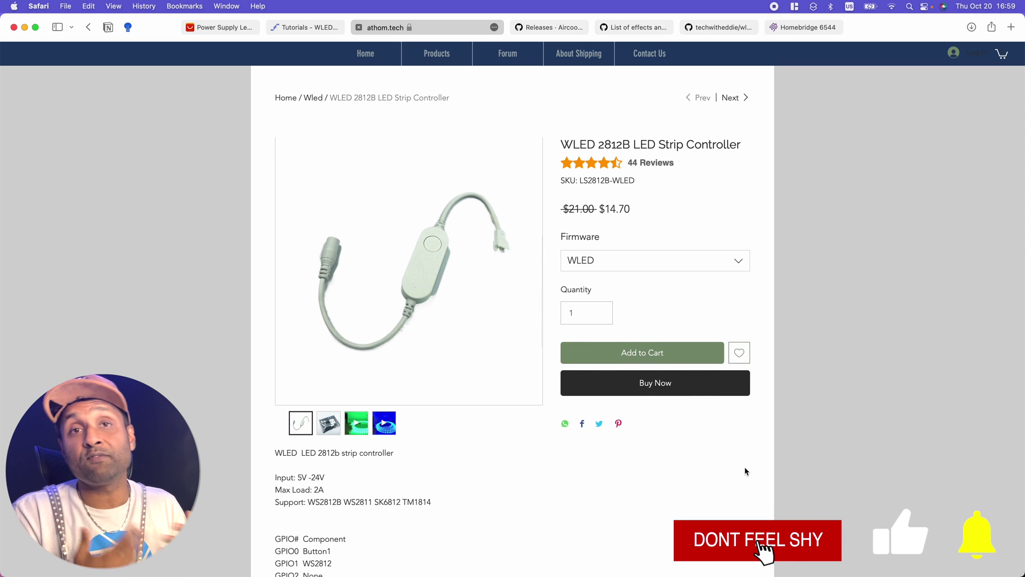
scroll(745, 466, "up", 1)
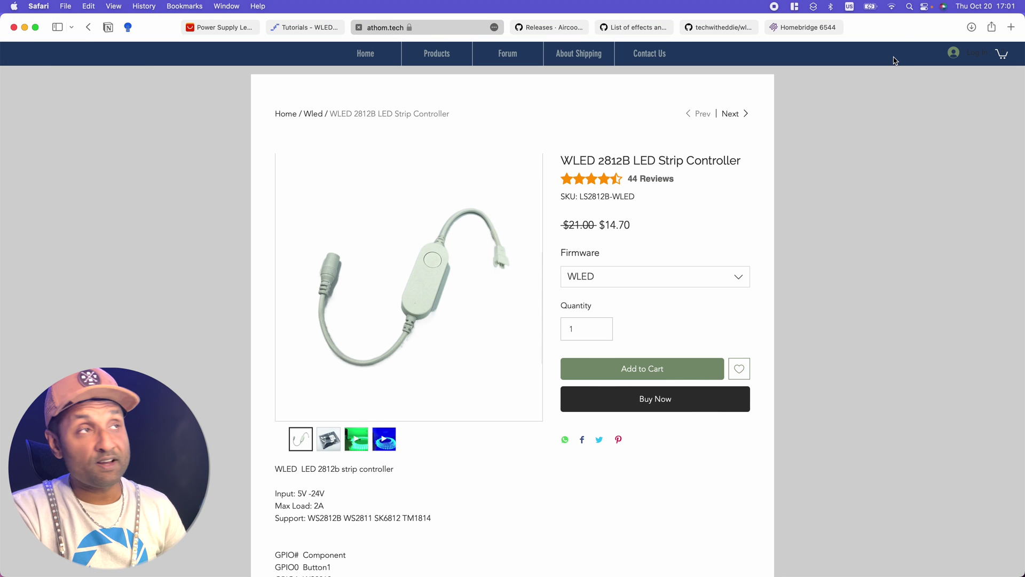
- Join the WLED-AP network from the Wi-Fi menu, entering its WPA2 password
left_click(892, 6)
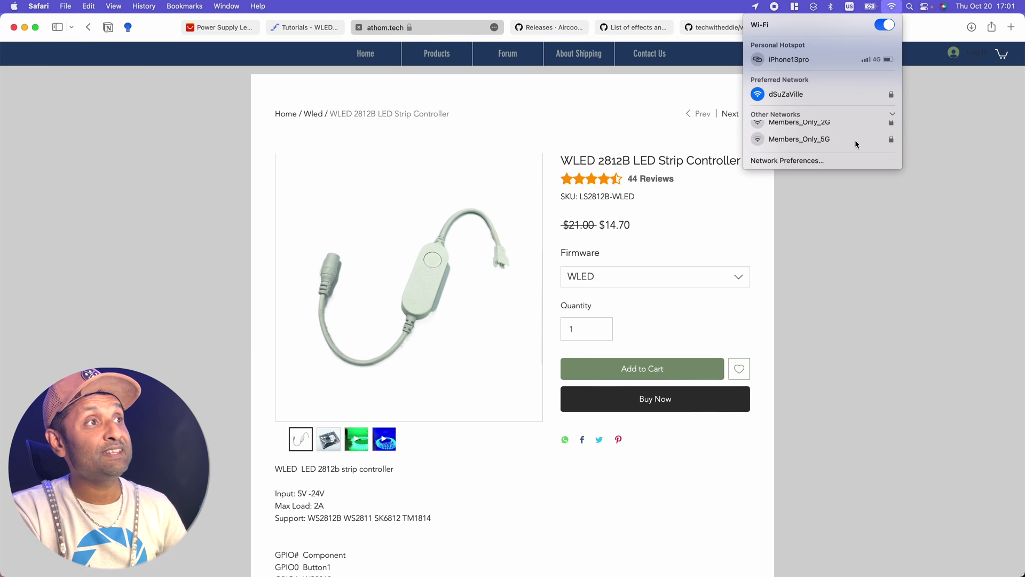
scroll(883, 254, "down", 3)
scroll(842, 252, "down", 5)
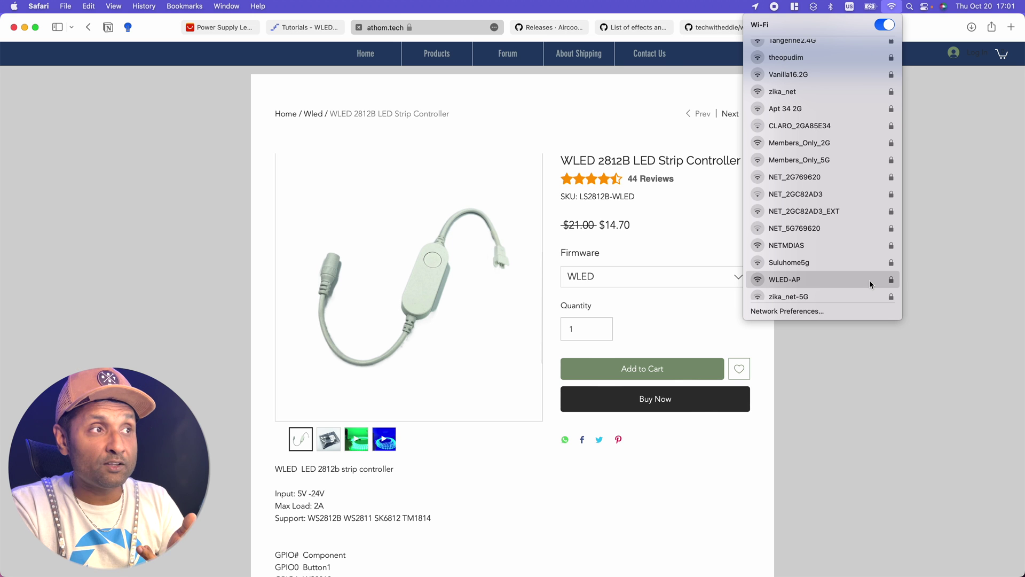
left_click(869, 280)
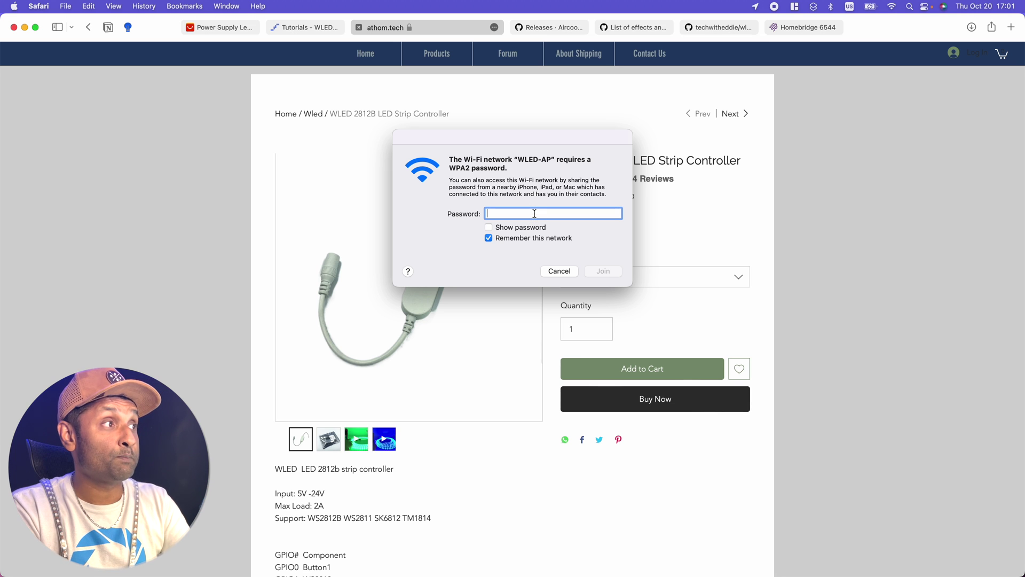
type("wled1234")
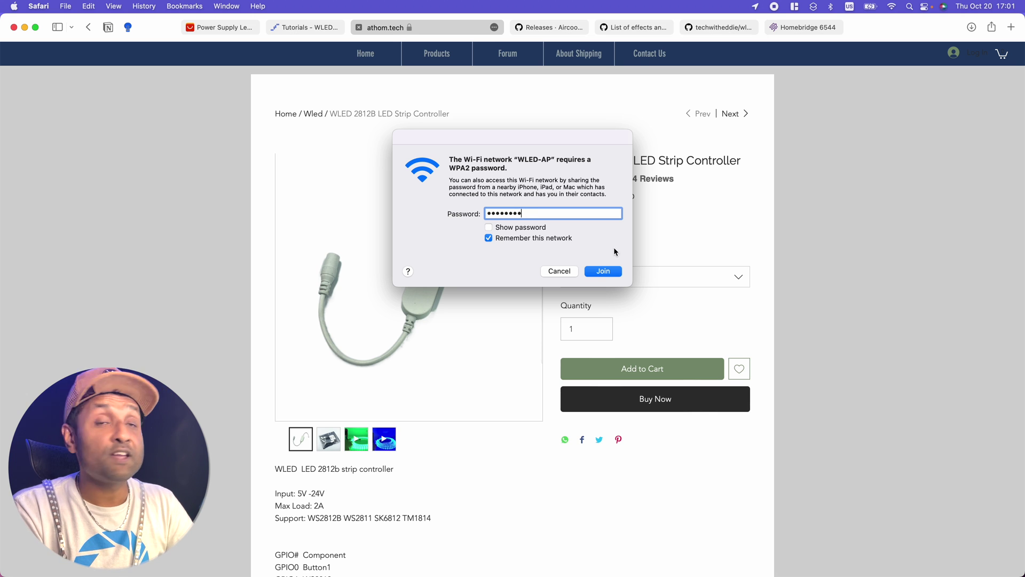
left_click(612, 270)
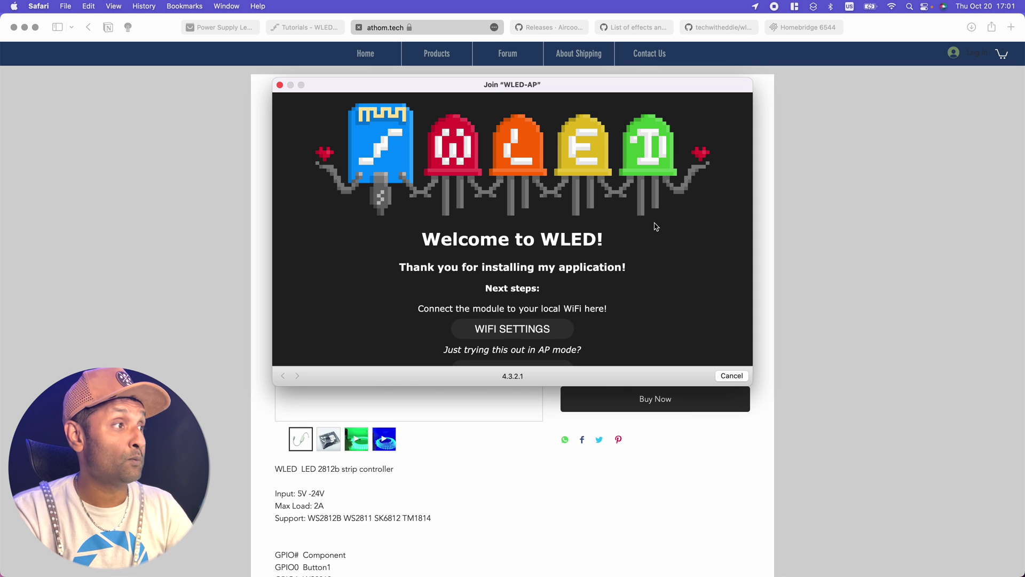
- Enter the home network SSID and password, shorten the mDNS name to 'wled', and save
scroll(657, 227, "down", 1)
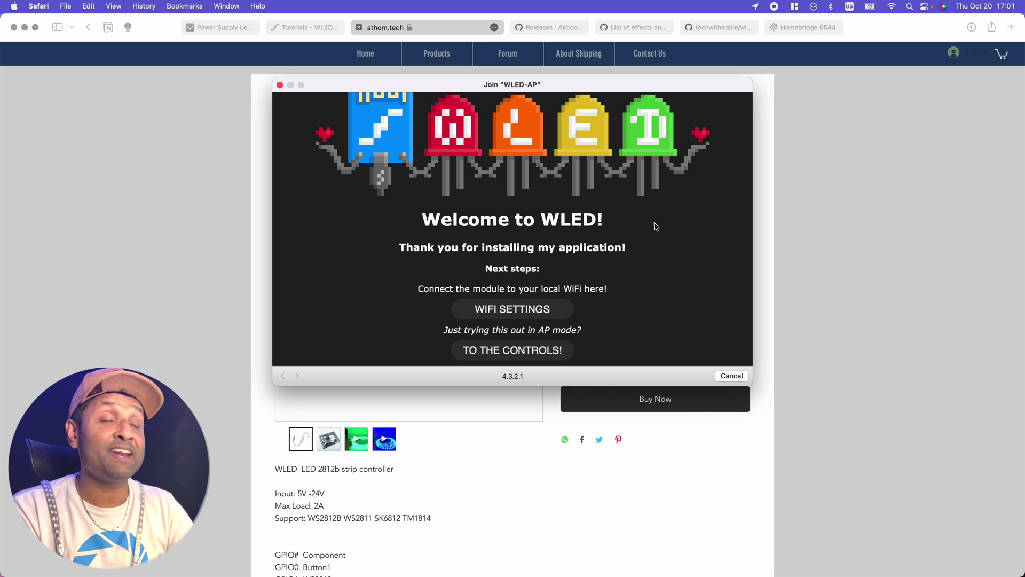
left_click(530, 314)
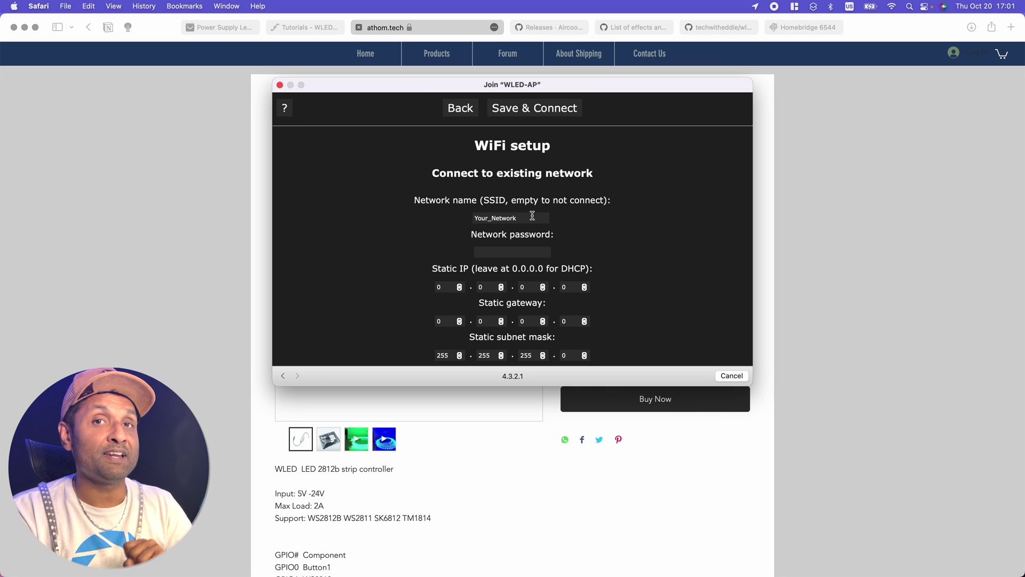
left_click(532, 215)
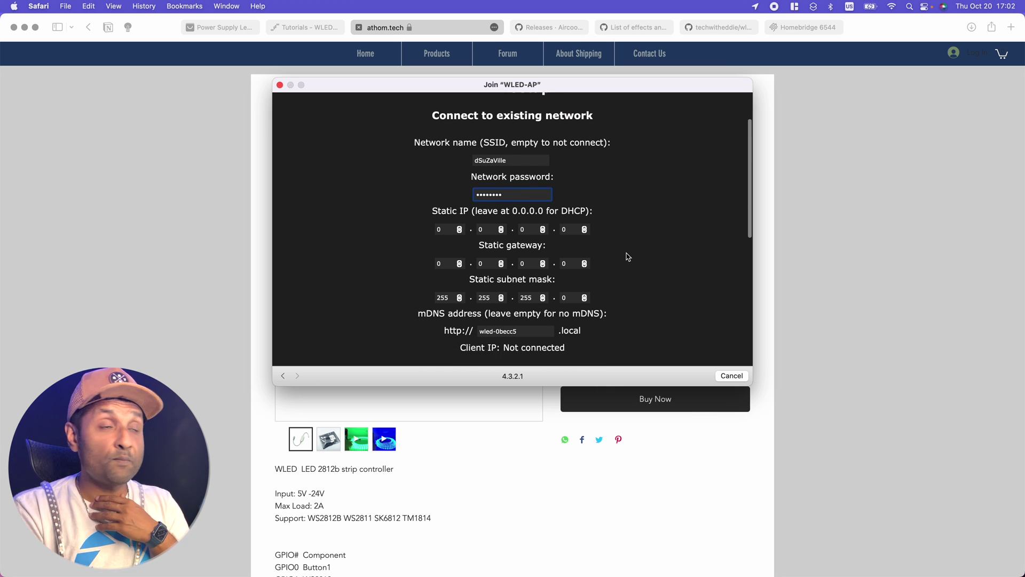
scroll(625, 256, "down", 5)
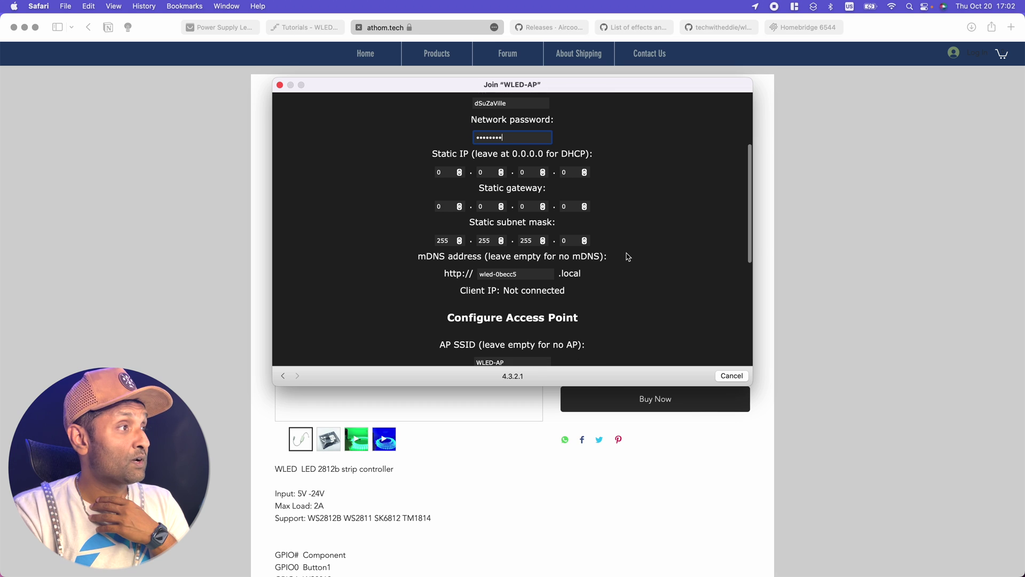
left_click(525, 258)
key("BackSpace")
key("BackSpace")
key("BackSpace")
key("BackSpace")
key("BackSpace")
key("BackSpace")
key("BackSpace")
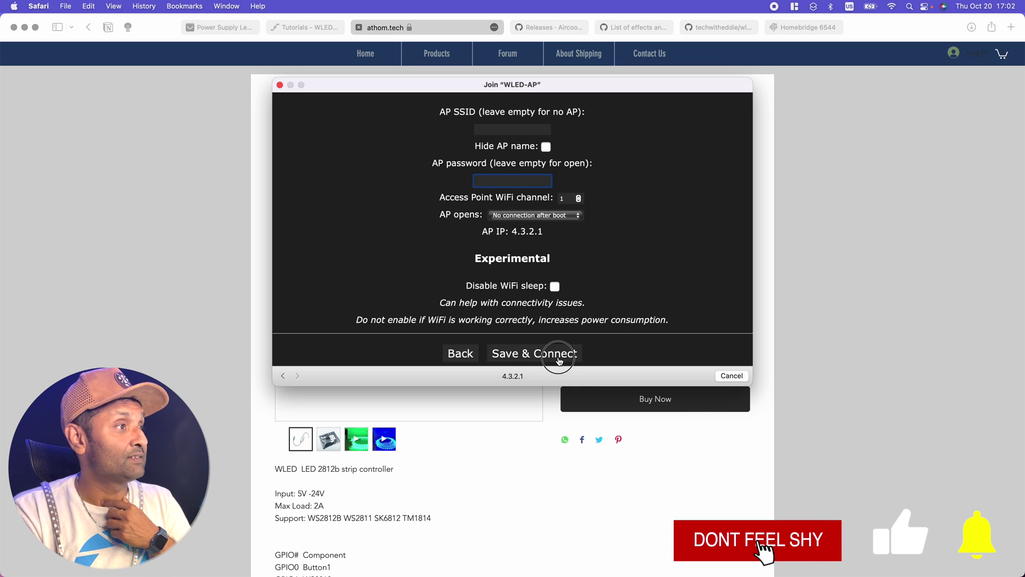
left_click(558, 354)
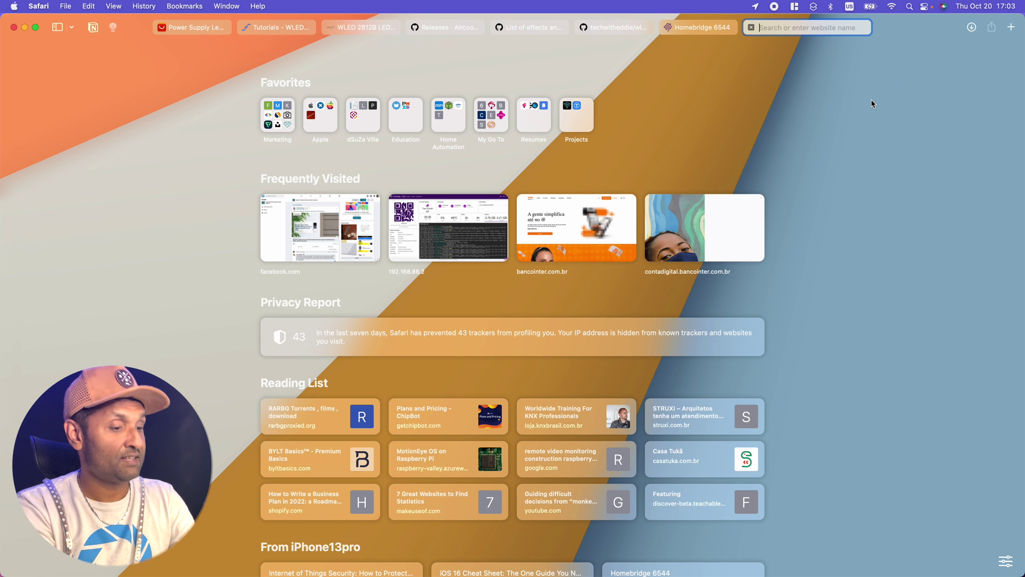
- Load wled.local by entering 'wled' in a new Safari tab's address bar
type("wled.local")
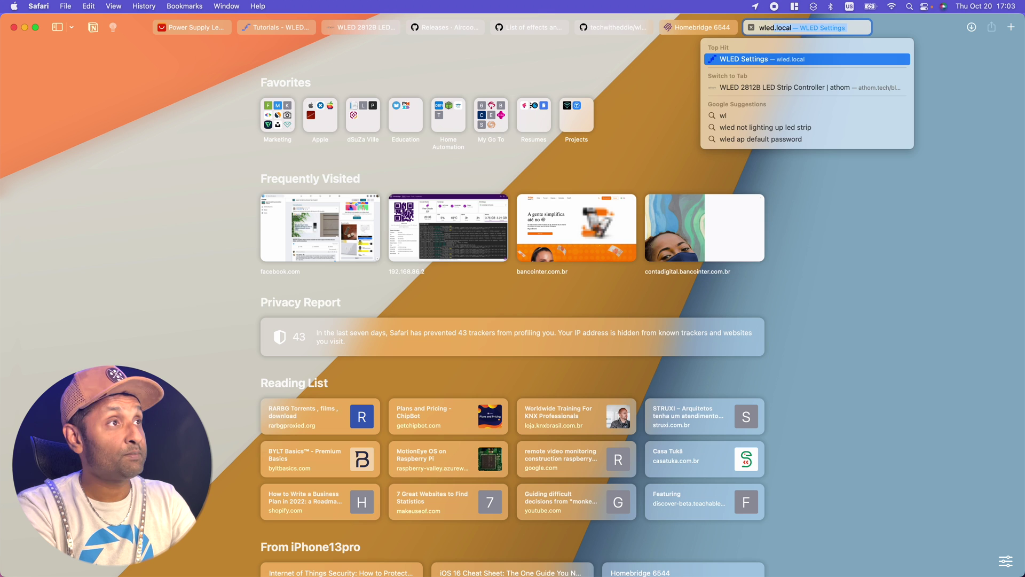
key("Return")
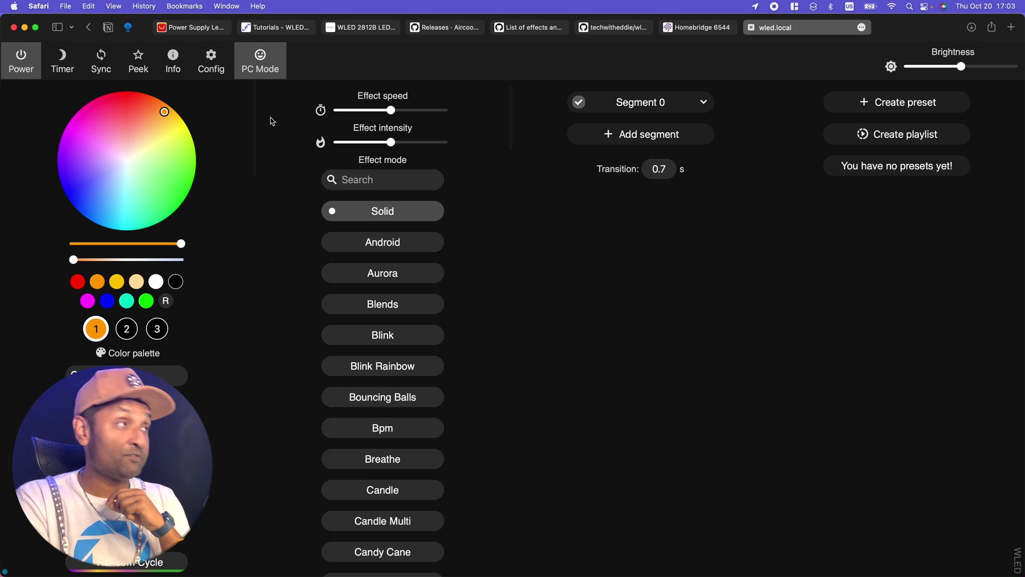
- In LED Preferences, turn off the brightness limiter and set the strip length to 300
left_click(223, 73)
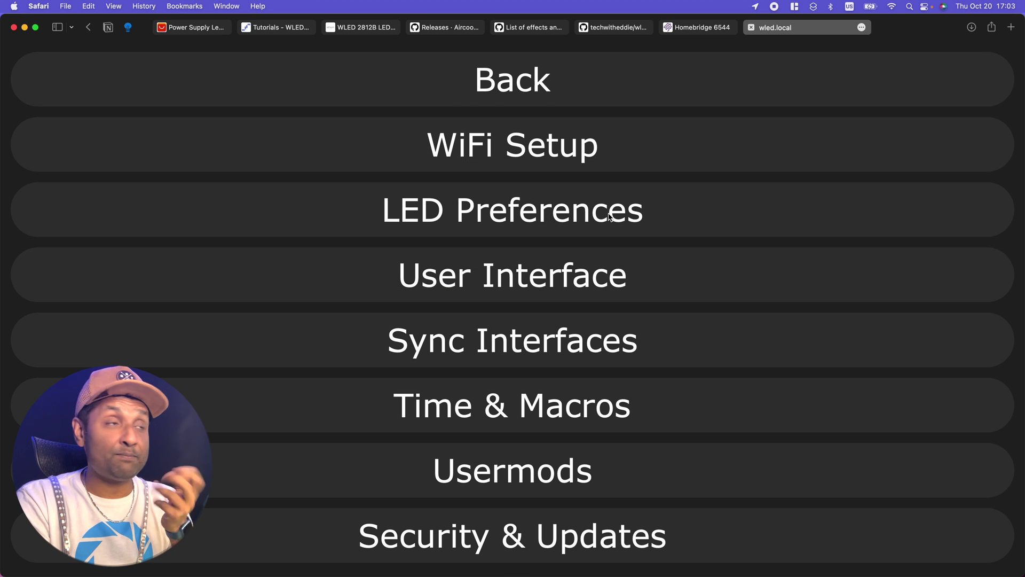
left_click(599, 218)
scroll(644, 174, "down", 2)
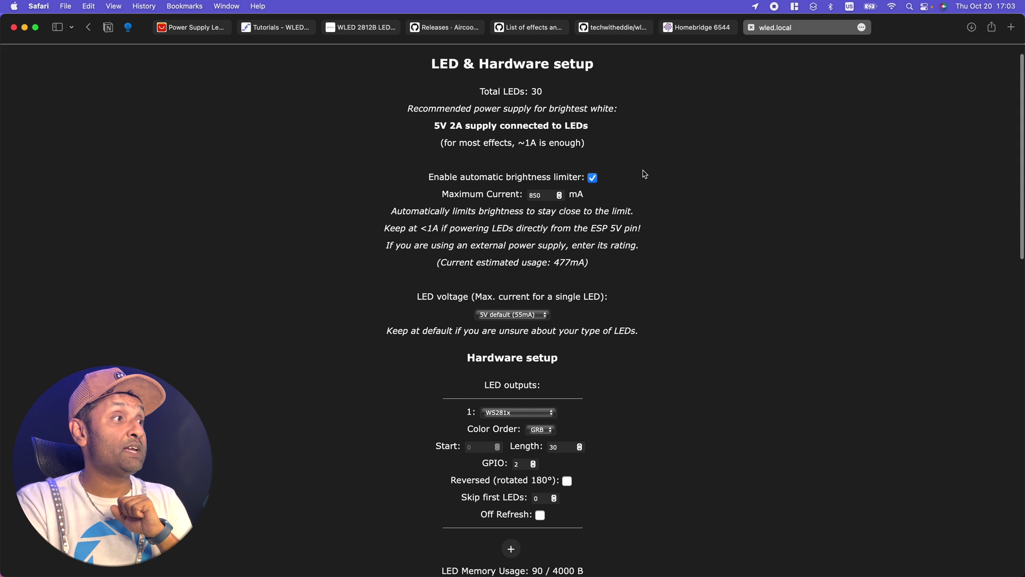
left_click(594, 164)
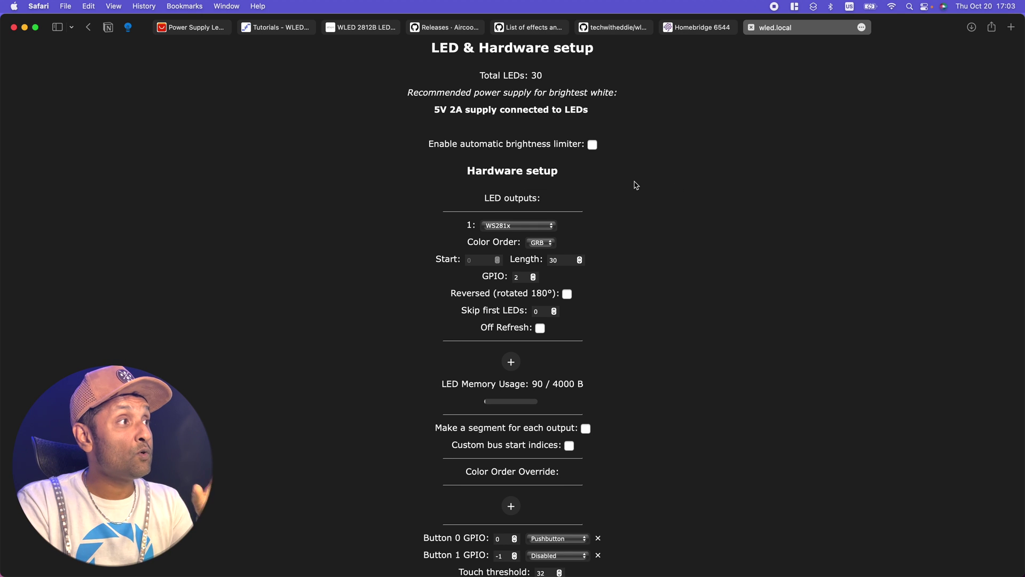
scroll(636, 181, "down", 2)
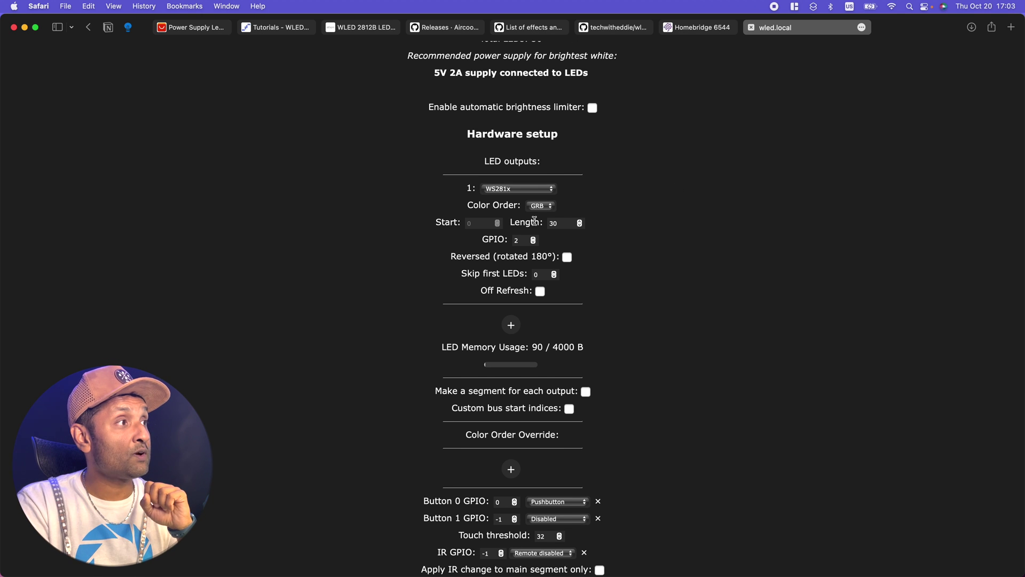
left_click(567, 225)
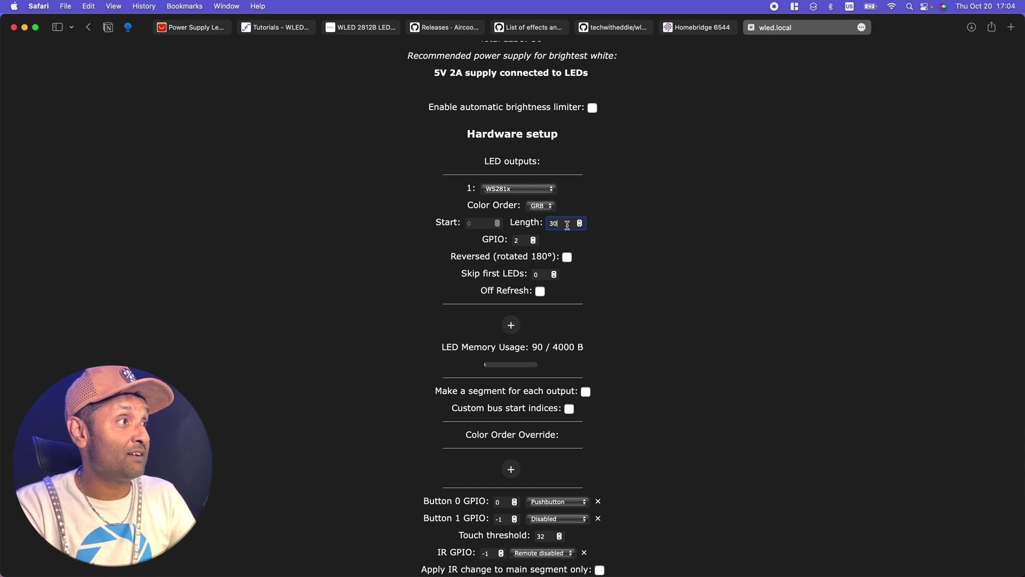
type("0")
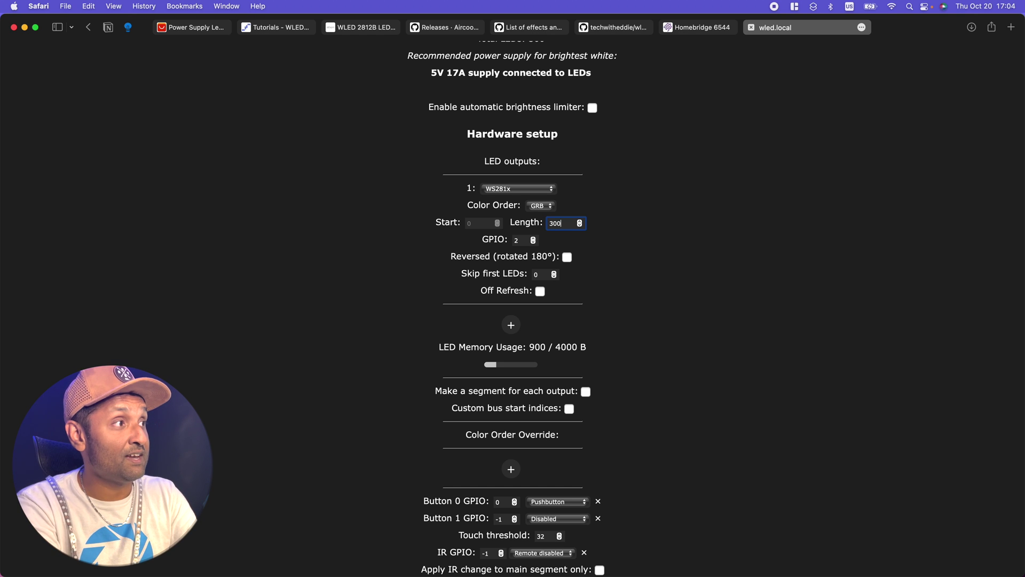
left_click(621, 222)
- Set the LED output's GPIO pin to 1
scroll(619, 222, "up", 3)
key("super+equal")
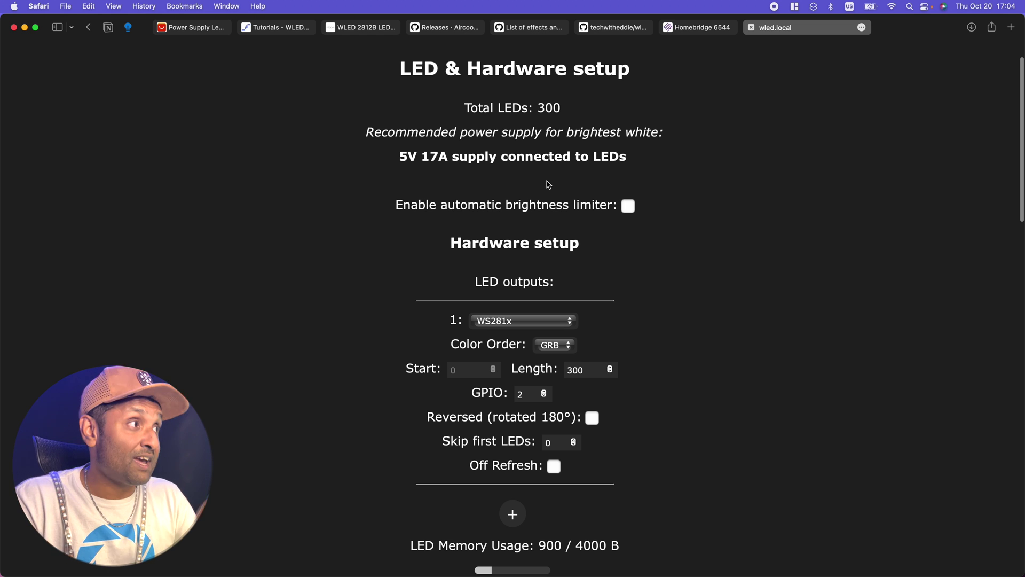
scroll(550, 184, "down", 8)
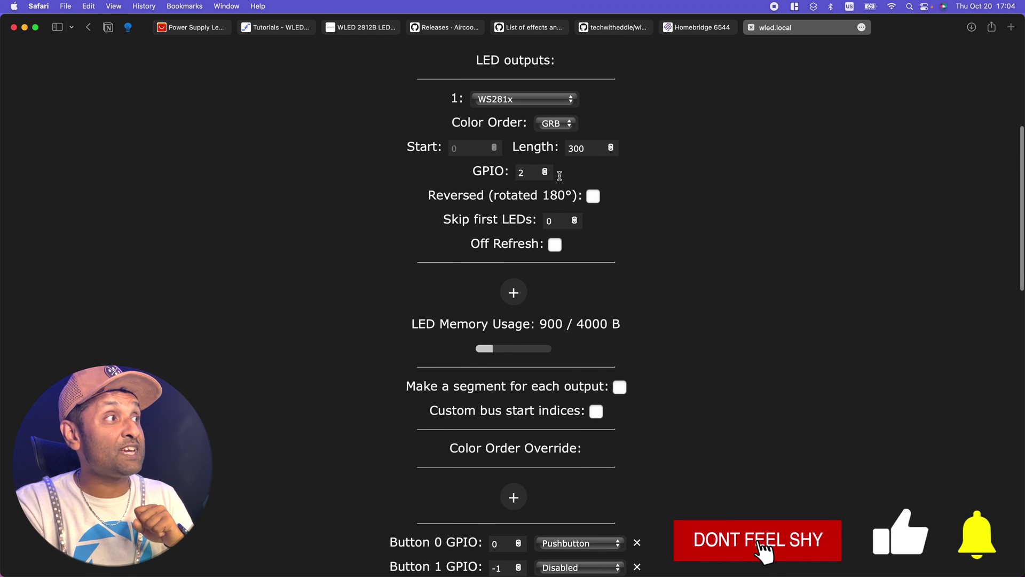
double_click(534, 173)
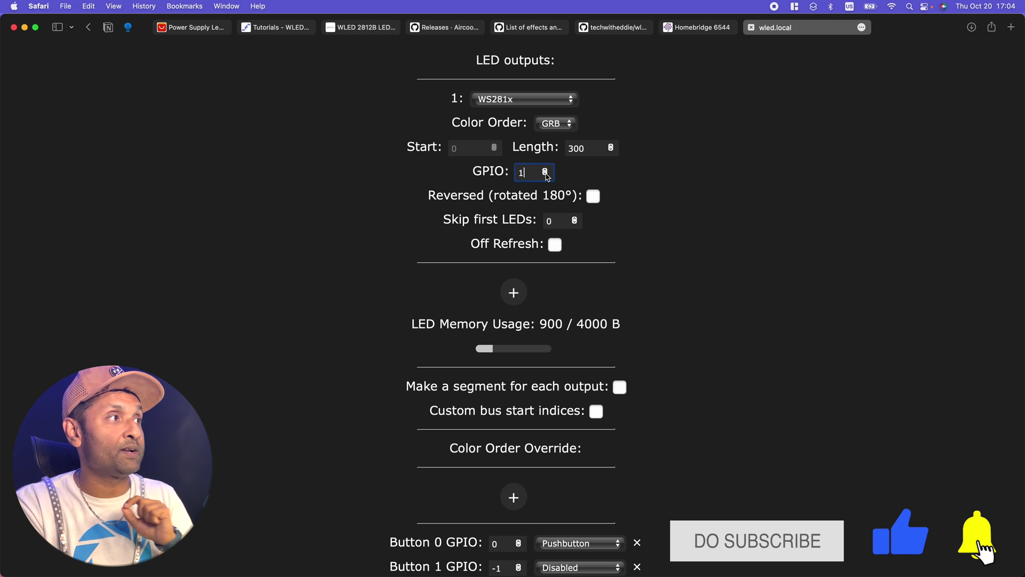
type("1")
key("super+minus")
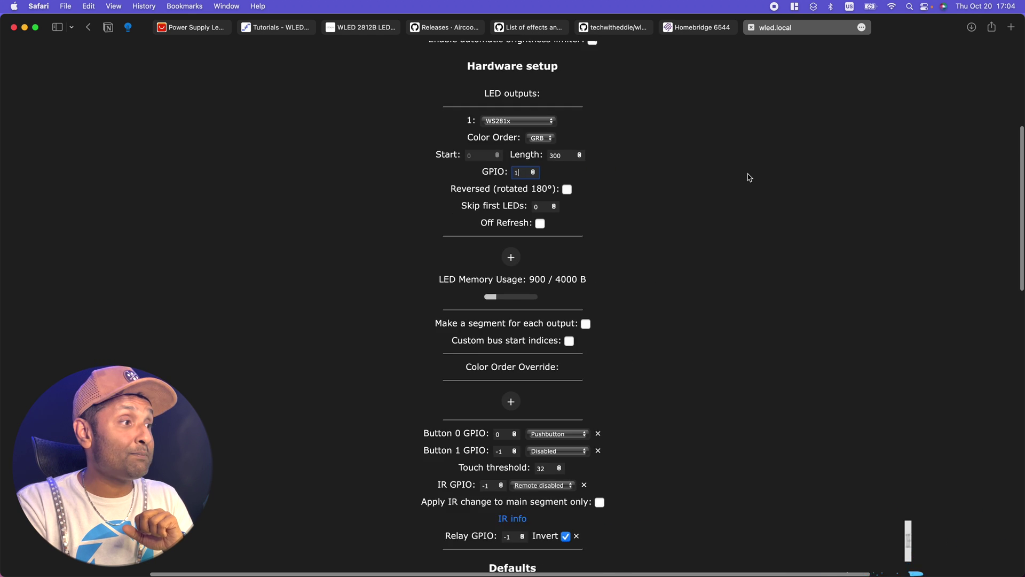
scroll(746, 177, "down", 15)
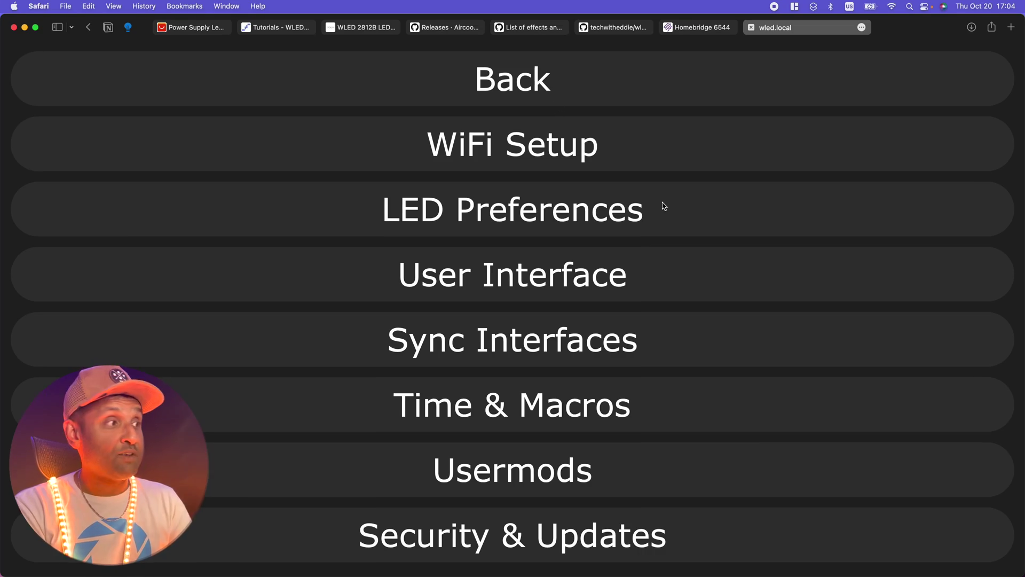
- Check firmware version 0.13.3 under Security & Updates, then browse WLED's GitHub releases
left_click(613, 549)
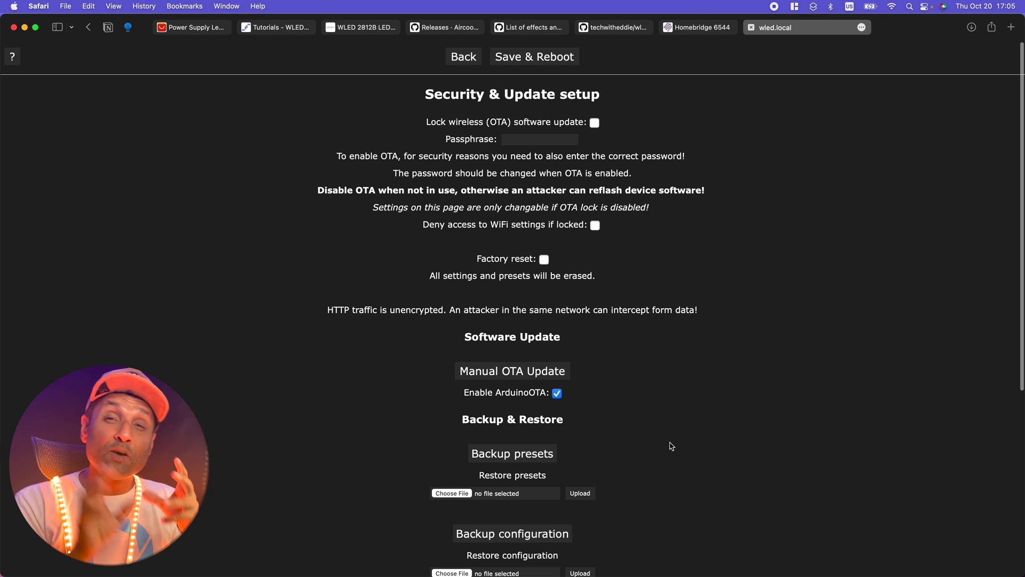
scroll(672, 446, "down", 10)
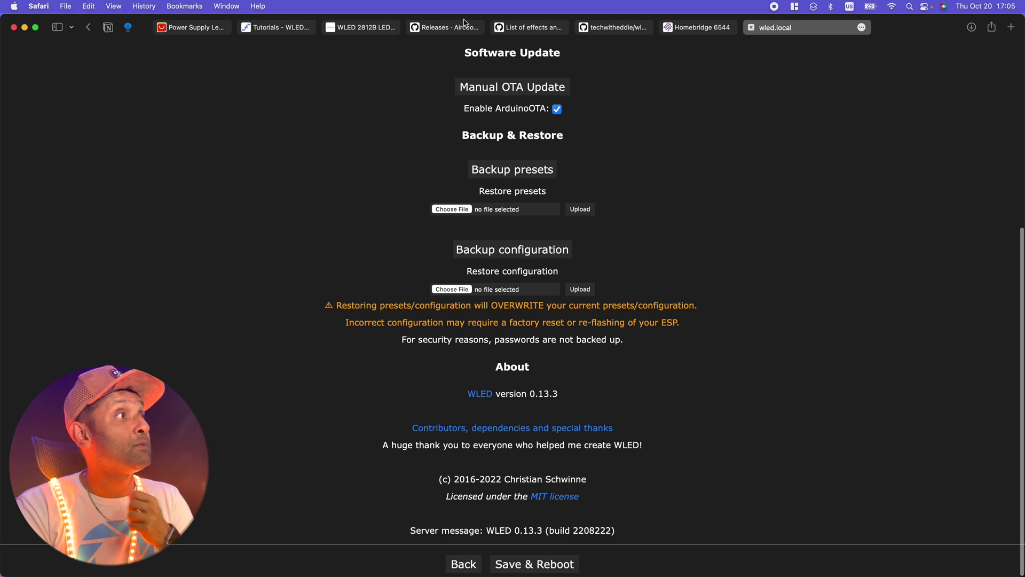
left_click(446, 27)
scroll(577, 233, "down", 3)
scroll(576, 235, "down", 20)
- Scroll to the WLED 0.13.3 release assets (ESP01, ESP02, ESP32, ESP8266 binaries) and zoom the page in
scroll(577, 233, "down", 2)
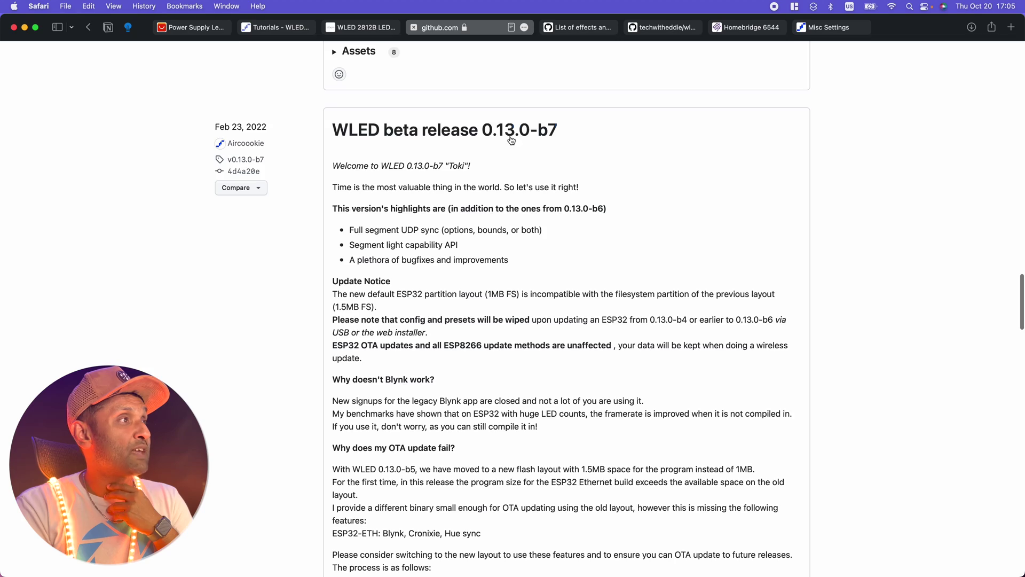
scroll(587, 203, "down", 10)
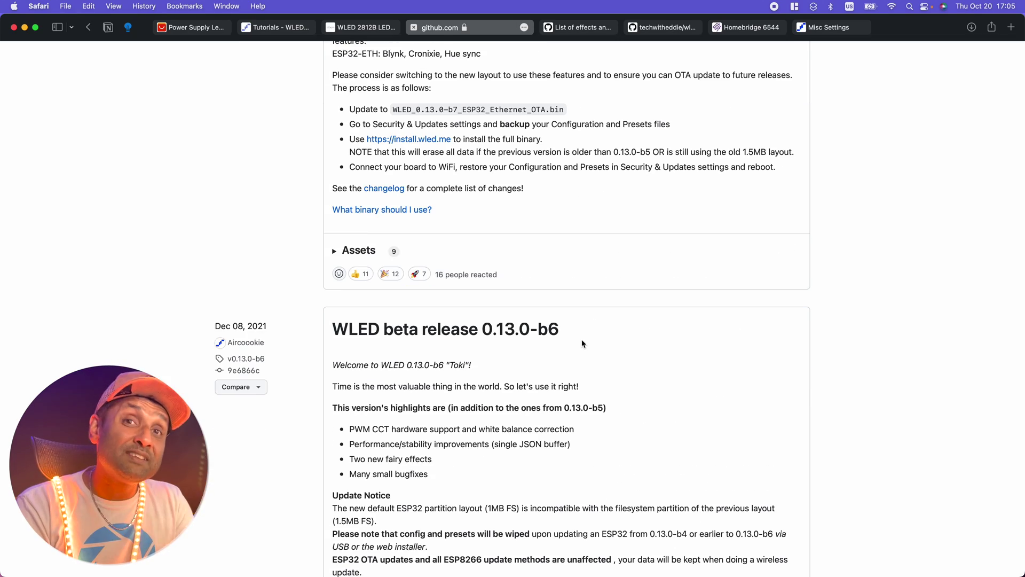
scroll(583, 343, "up", 20)
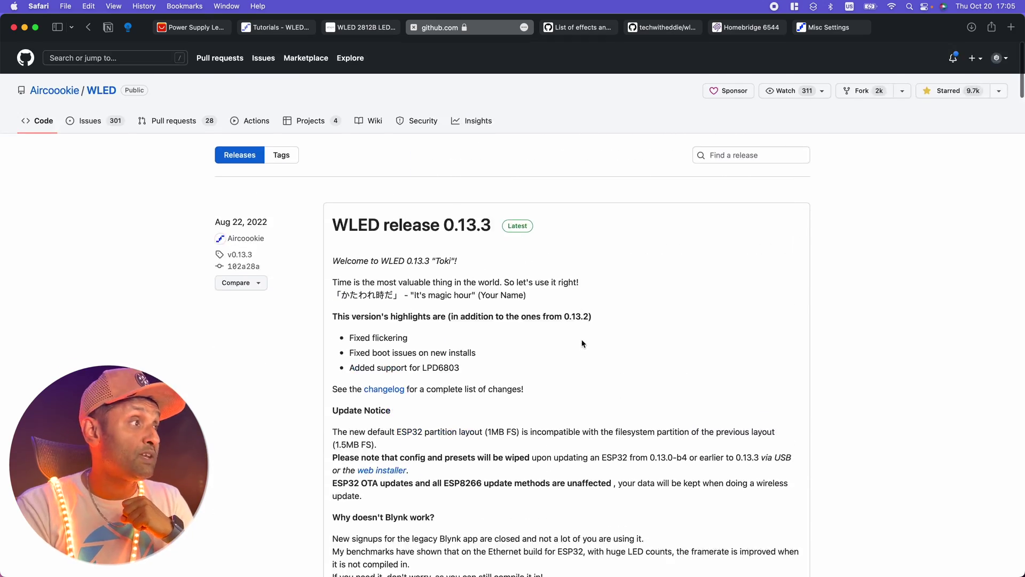
scroll(583, 344, "down", 3)
scroll(583, 343, "down", 5)
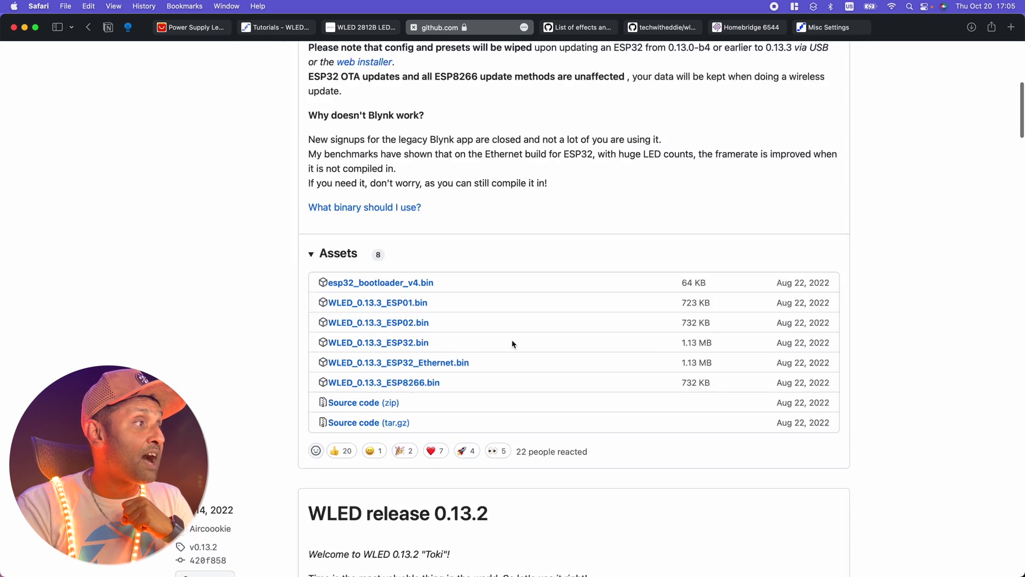
key("super+plus")
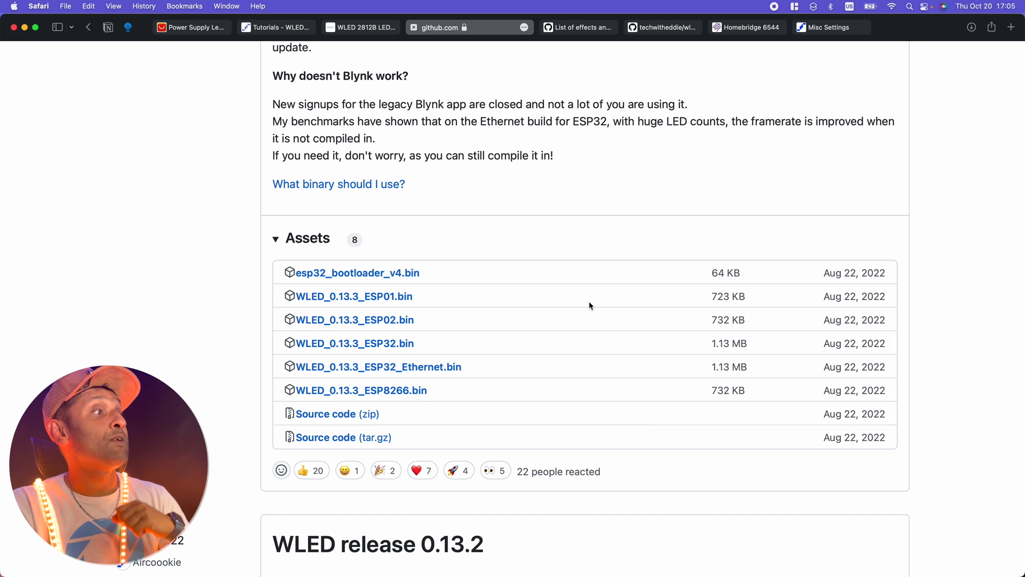
- Go back to WLED's Security & Updates settings and open the Manual OTA Update page
left_click(820, 29)
scroll(657, 278, "up", 3)
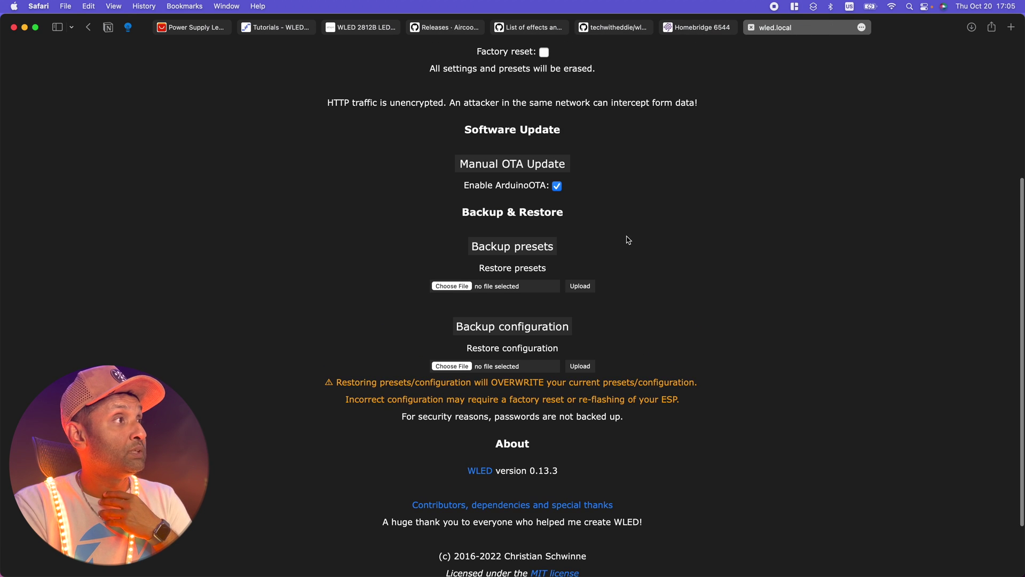
left_click(549, 163)
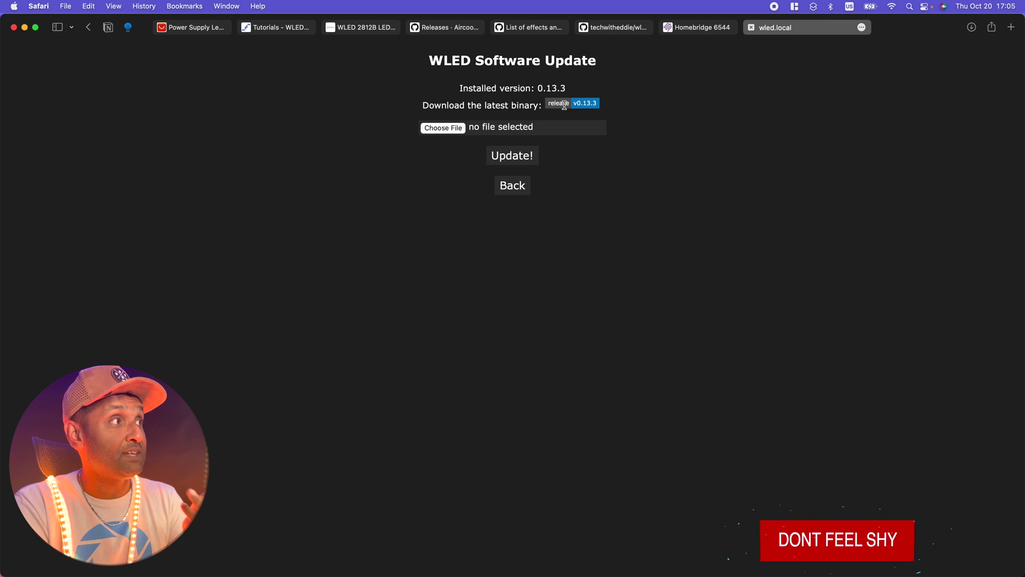
- Confirm the latest GitHub release matches installed 0.13.3, then cancel the firmware file picker
left_click(566, 105)
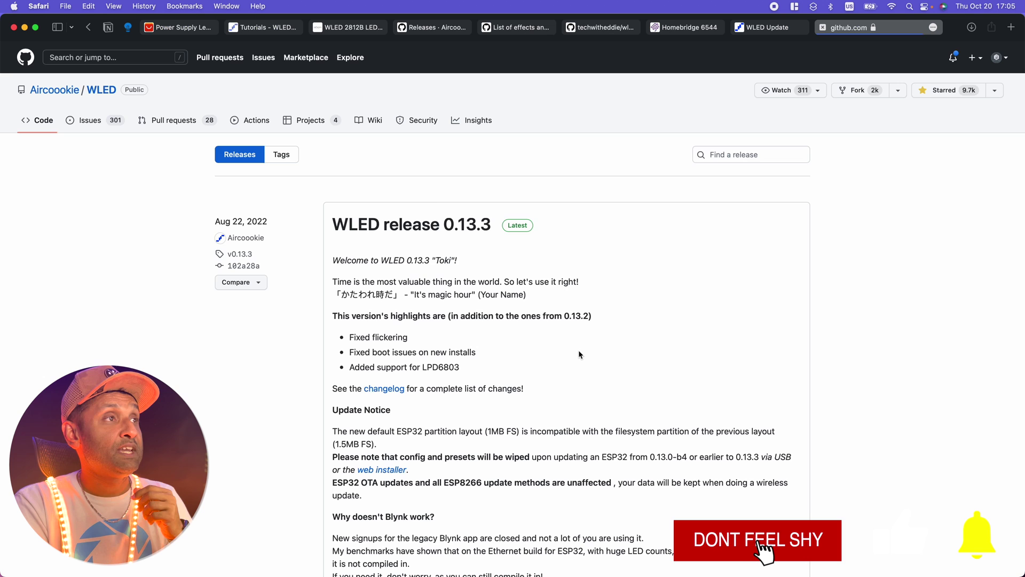
scroll(579, 353, "down", 5)
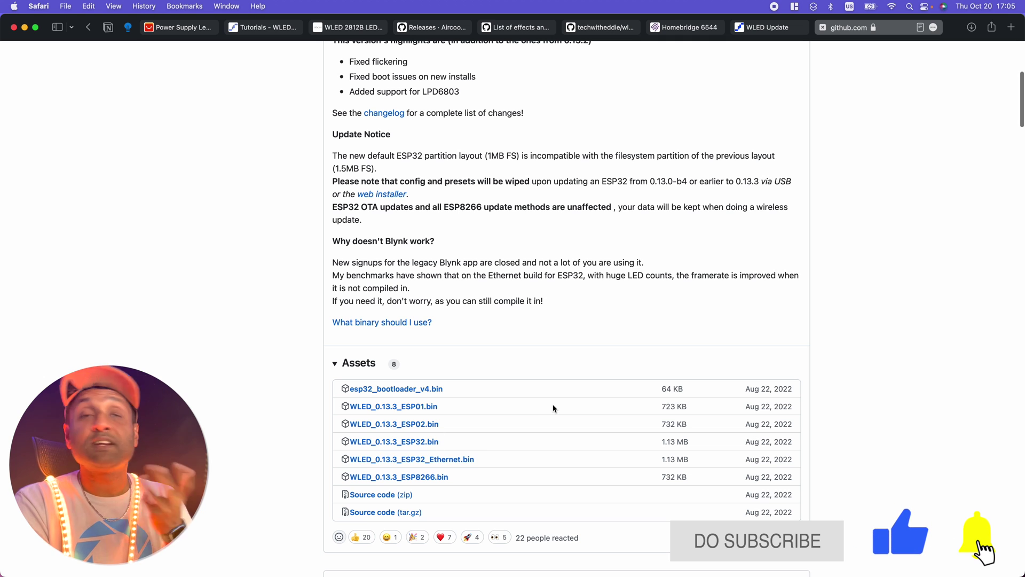
left_click(764, 27)
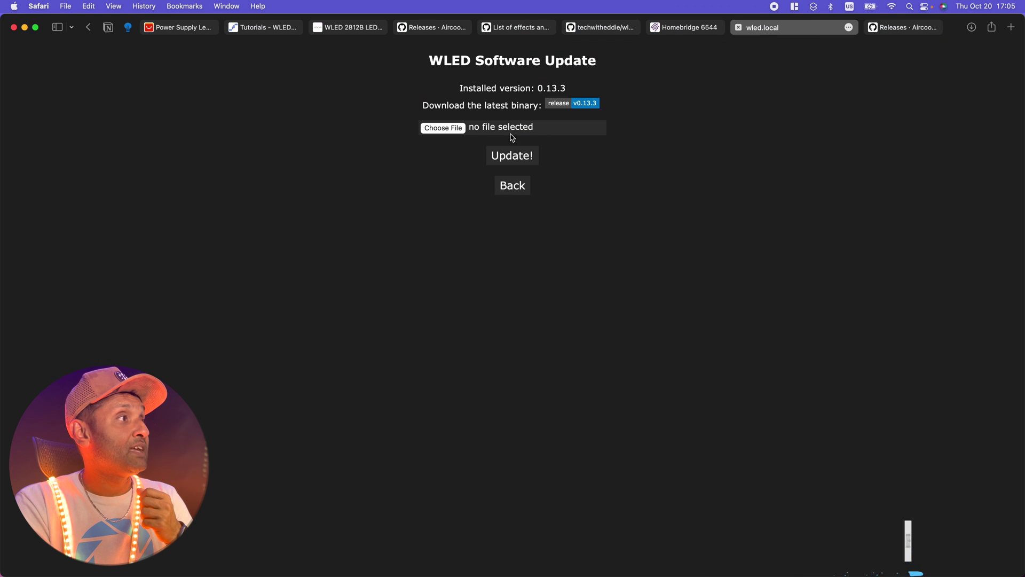
left_click(454, 133)
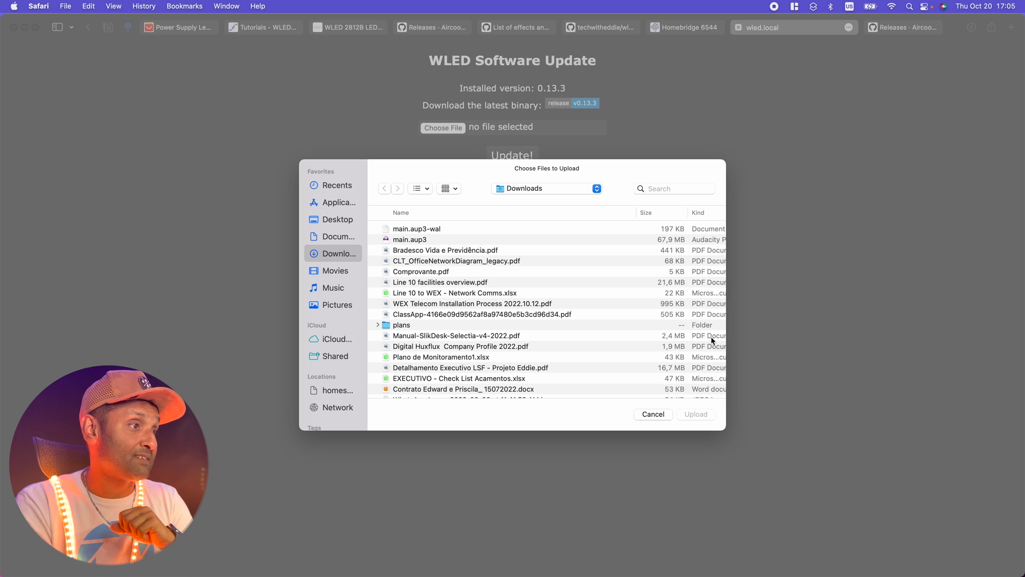
left_click(653, 413)
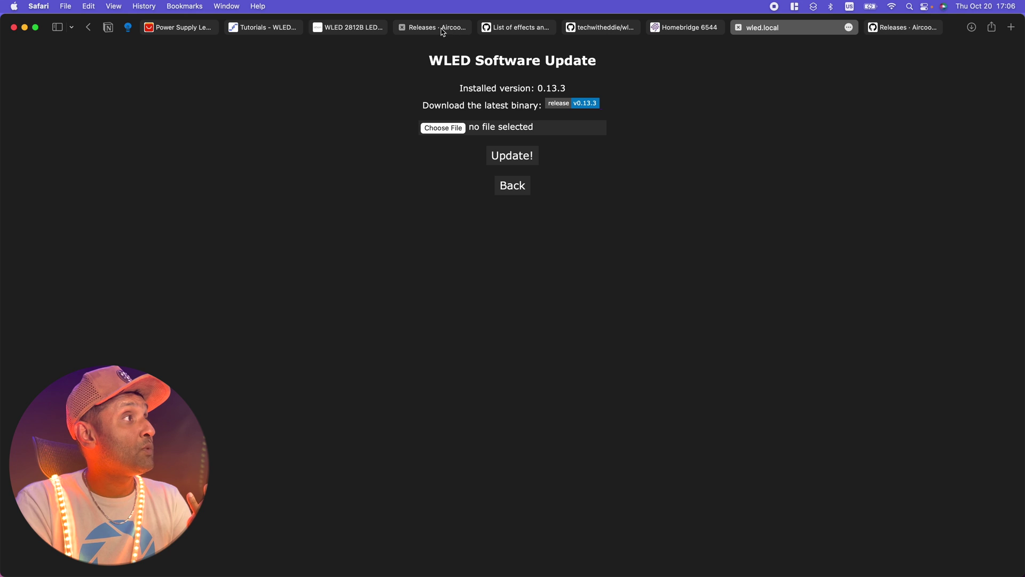
- Browse the WLED effects and palettes wiki, then leave the Update page for the settings menu
left_click(510, 27)
scroll(510, 237, "down", 10)
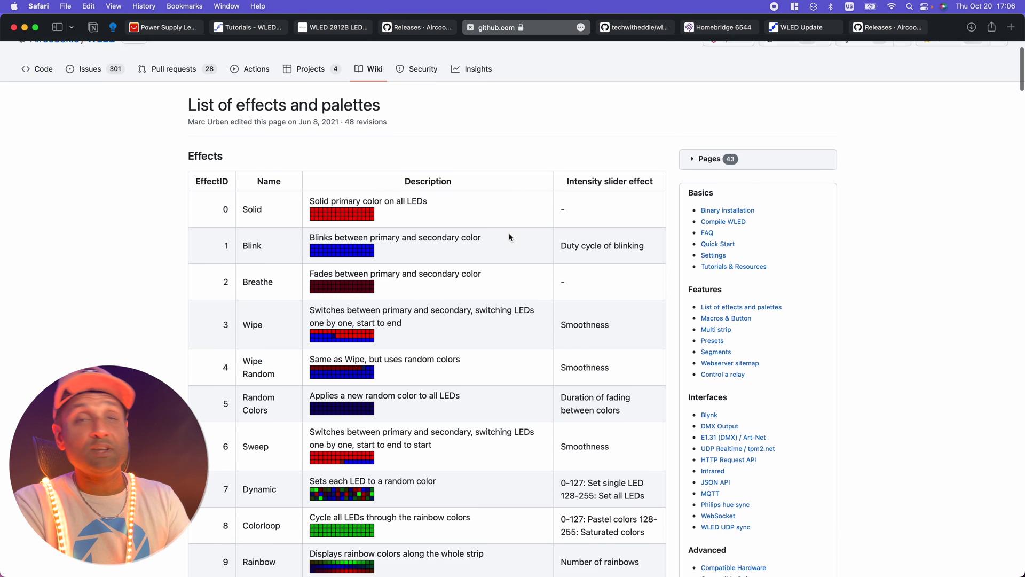
scroll(510, 237, "down", 3)
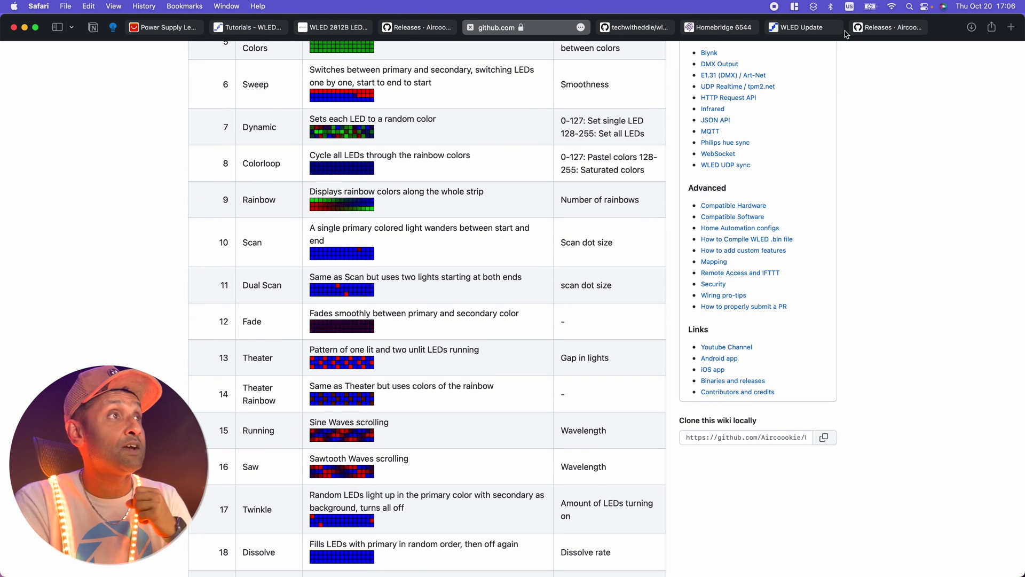
left_click(801, 27)
left_click(514, 185)
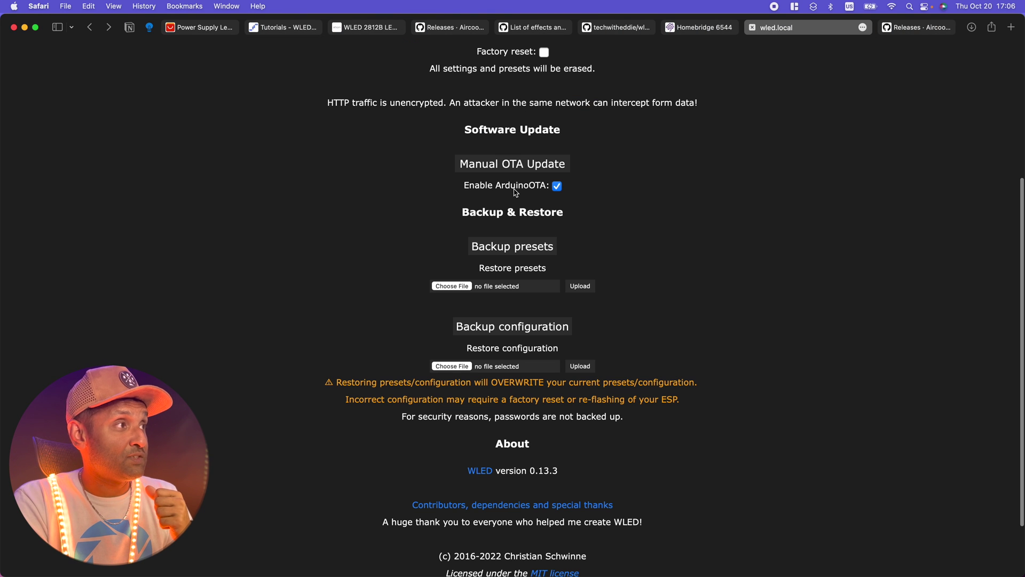
scroll(406, 171, "up", 5)
- Return to the main WLED controls, lower the brightness, and snap the browser to the right half
left_click(463, 55)
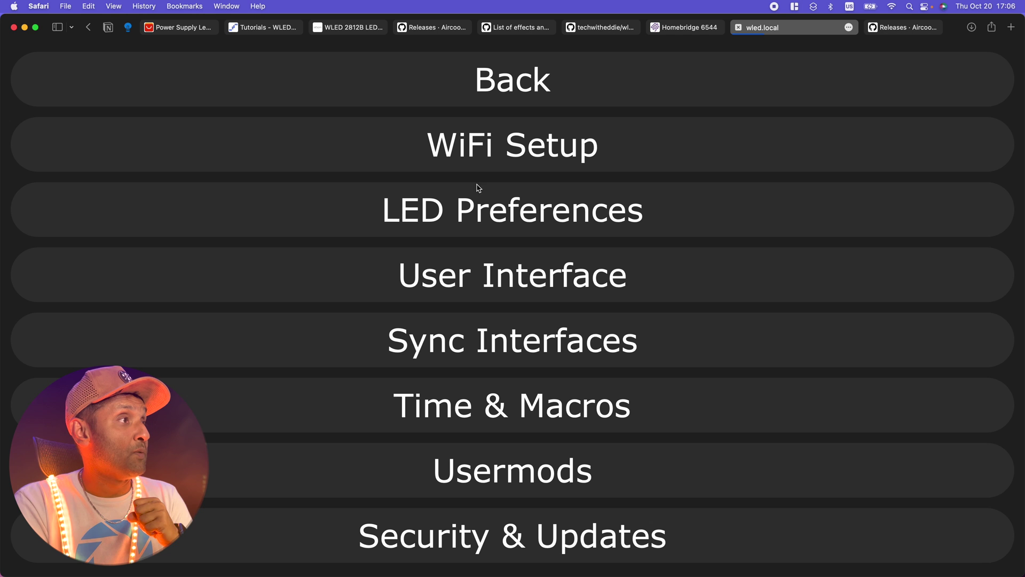
left_click(522, 75)
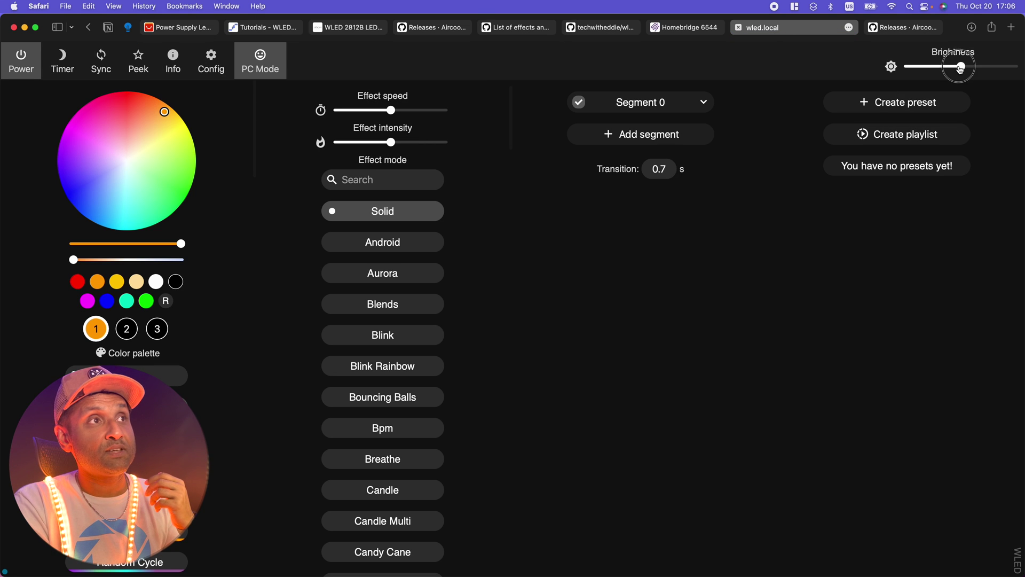
left_click_drag(961, 66, 916, 67)
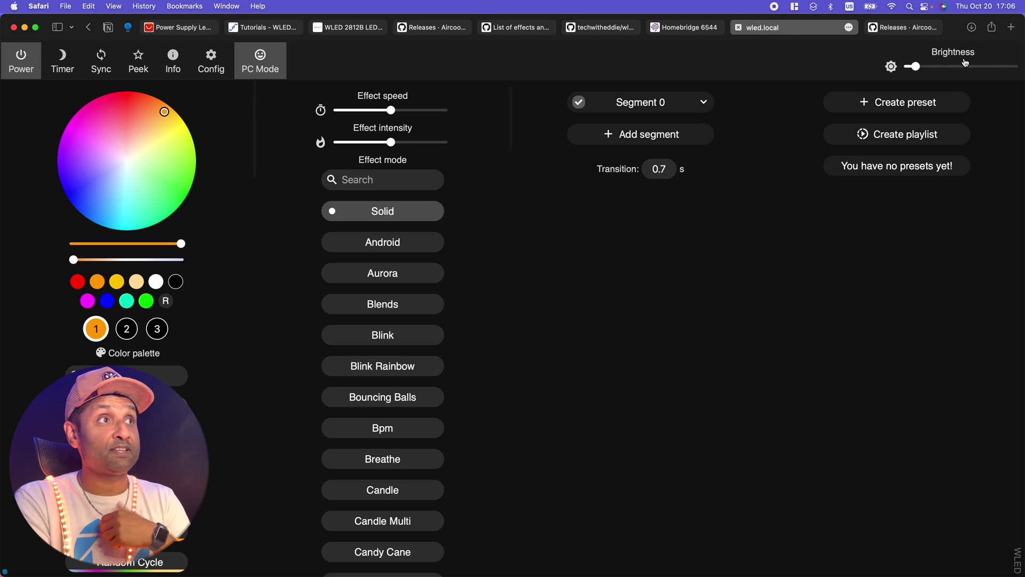
left_click(796, 6)
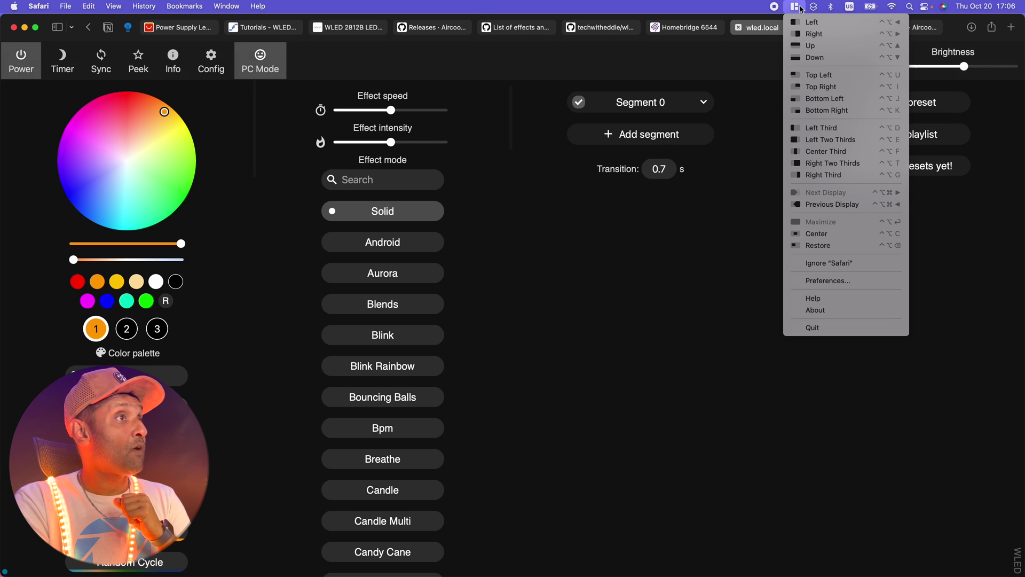
left_click(820, 36)
- Try the Android, Aurora and Blends effects and raise effect intensity to 183
scroll(831, 324, "down", 2)
left_click(705, 560)
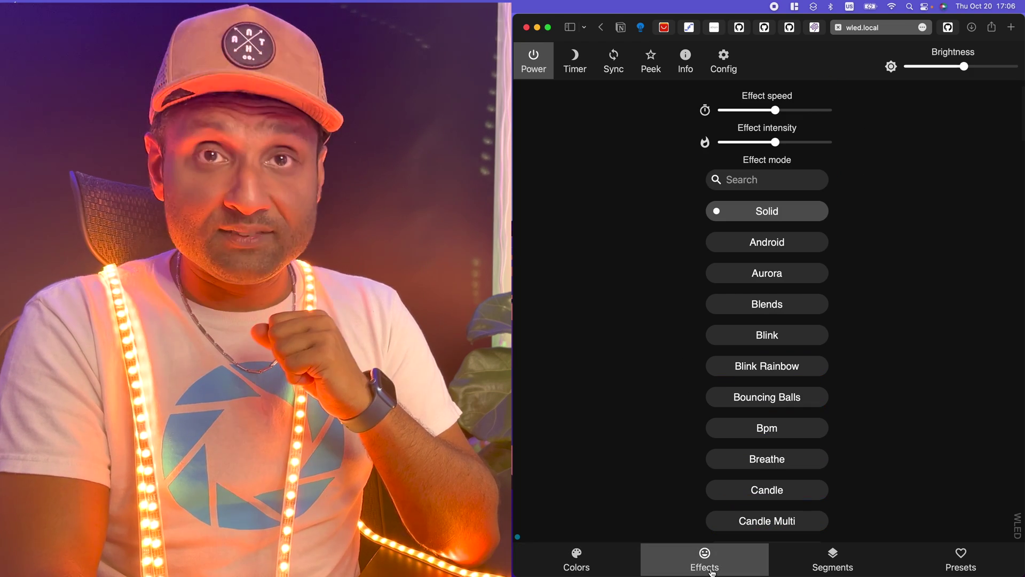
left_click(775, 243)
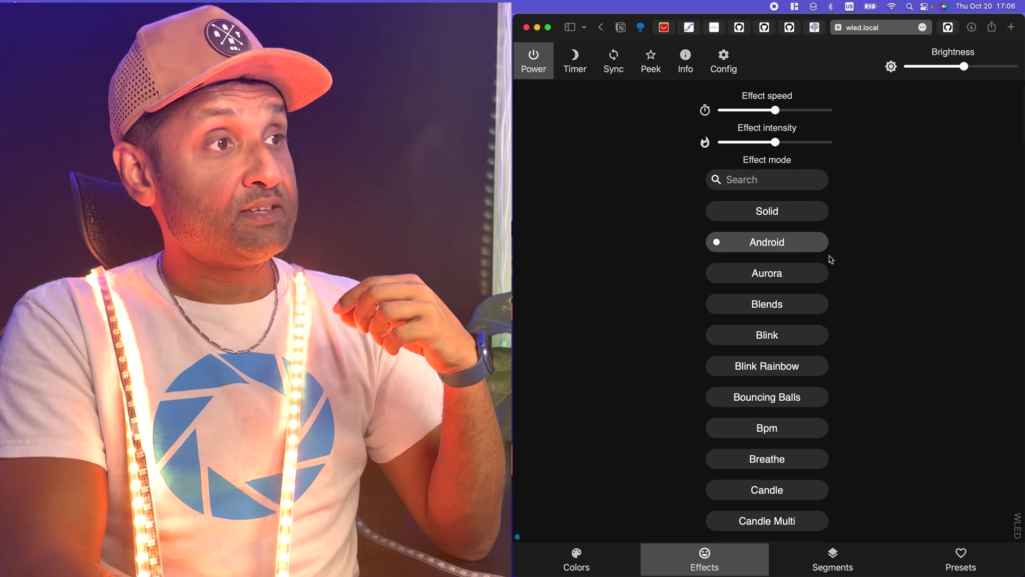
scroll(828, 256, "down", 2)
left_click(758, 205)
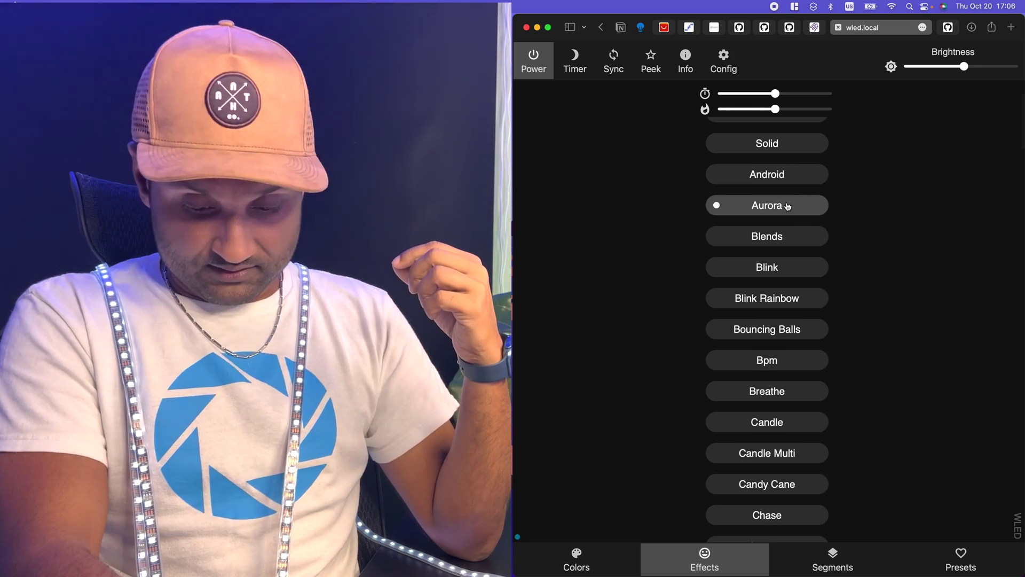
left_click(791, 240)
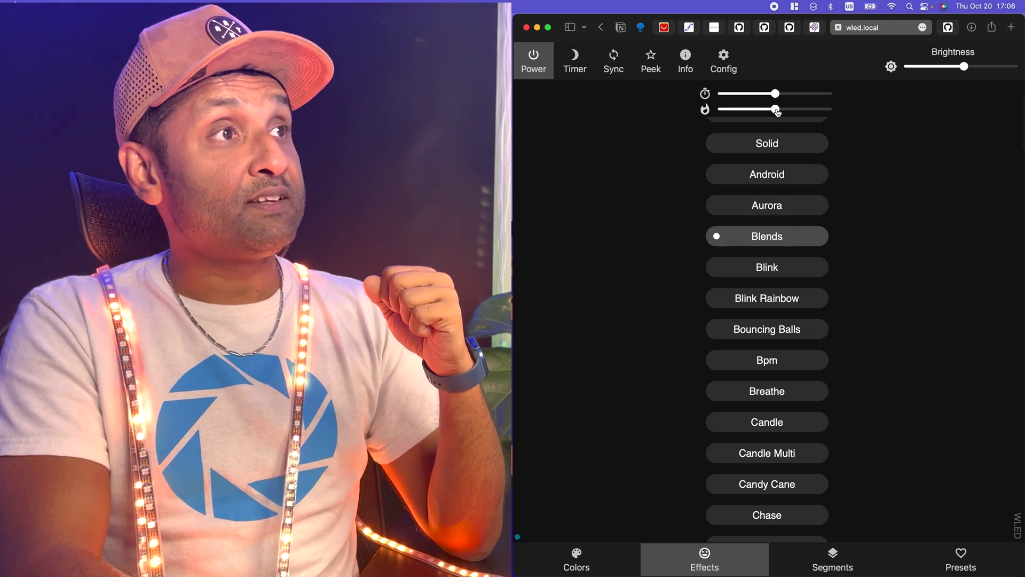
left_click_drag(777, 110, 799, 110)
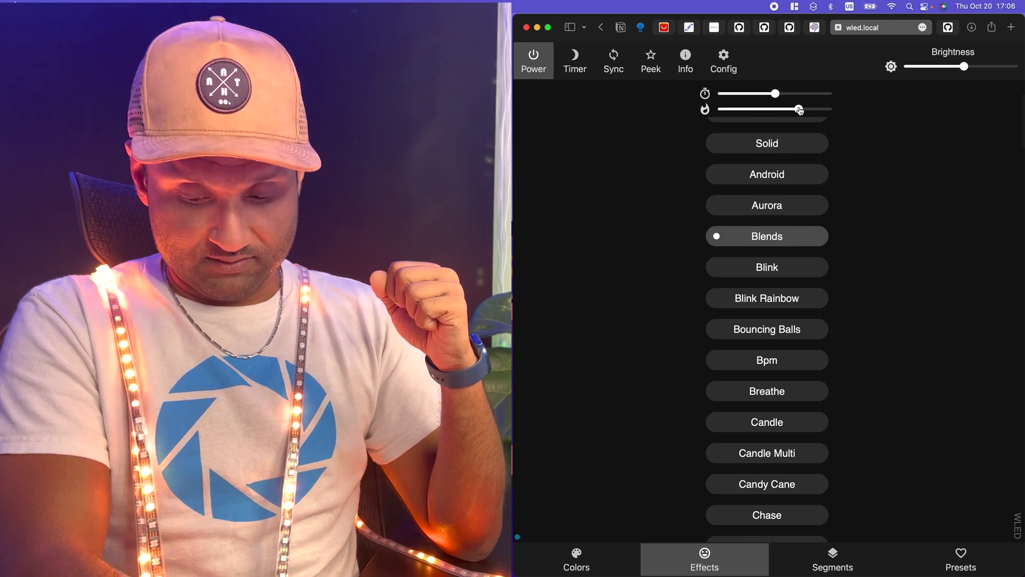
- Switch the strip to the Halloween effect and maximize the browser window
scroll(832, 201, "down", 15)
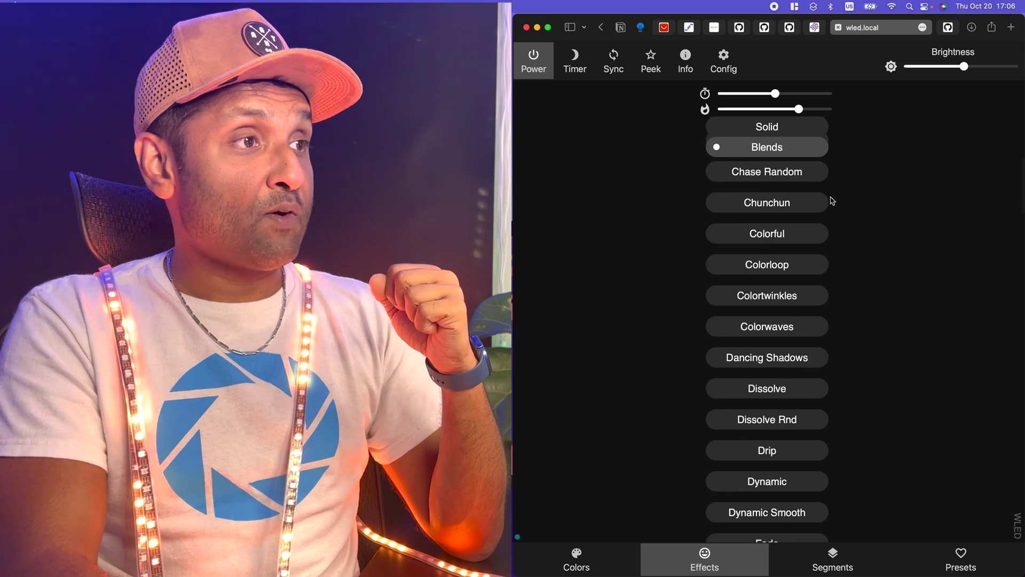
scroll(832, 201, "down", 8)
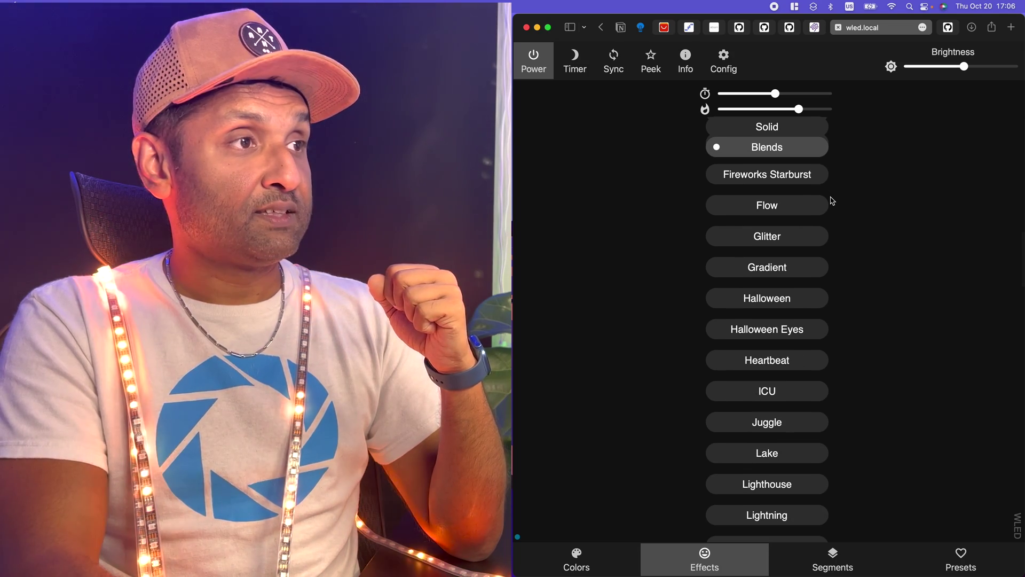
left_click(787, 298)
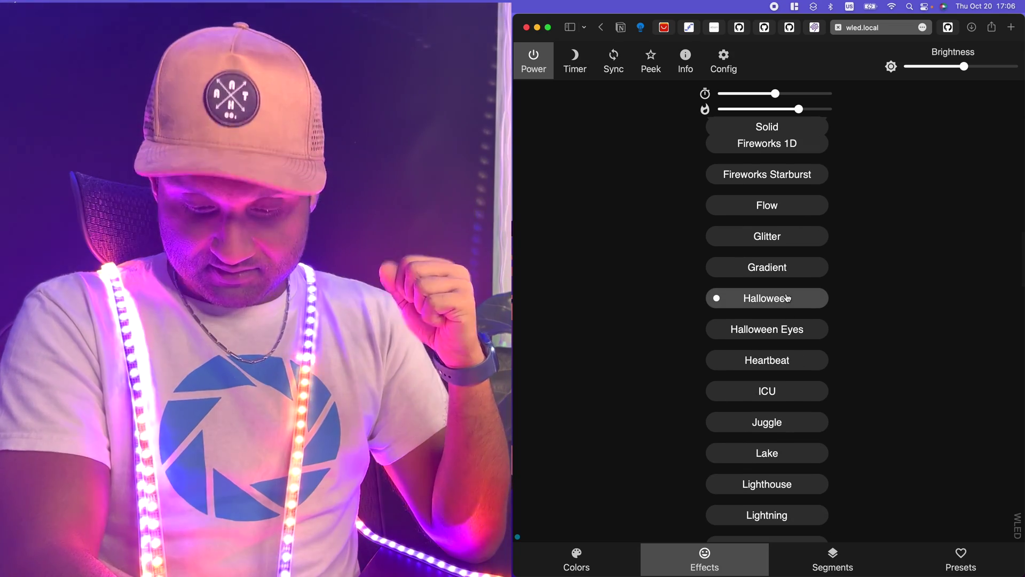
scroll(788, 298, "down", 8)
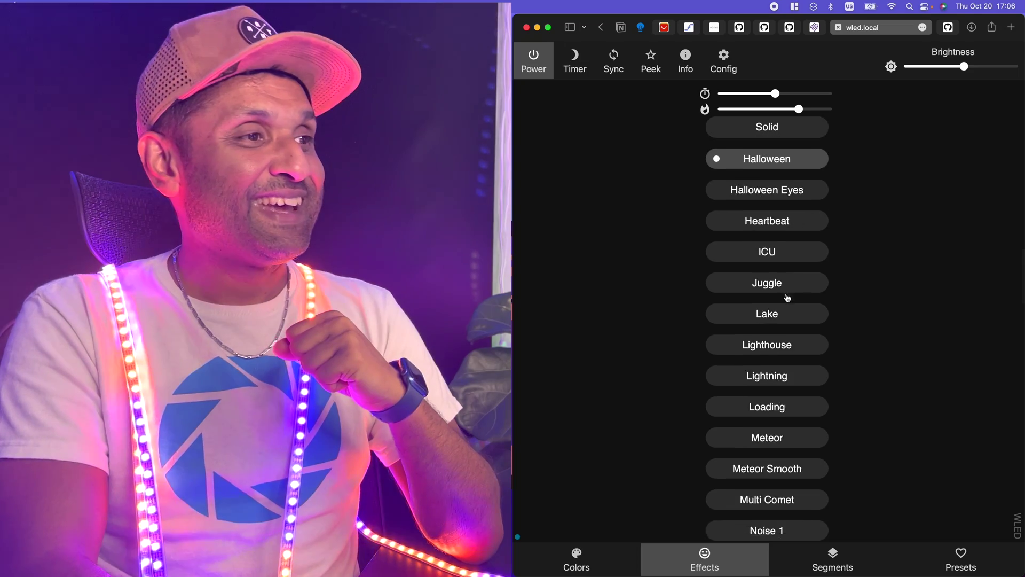
scroll(788, 298, "up", 20)
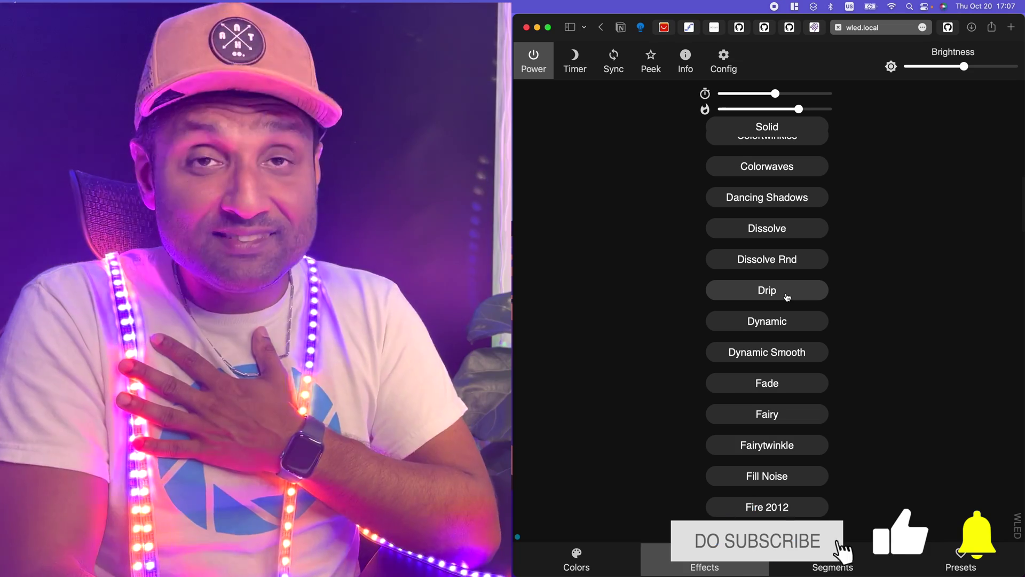
left_click(796, 6)
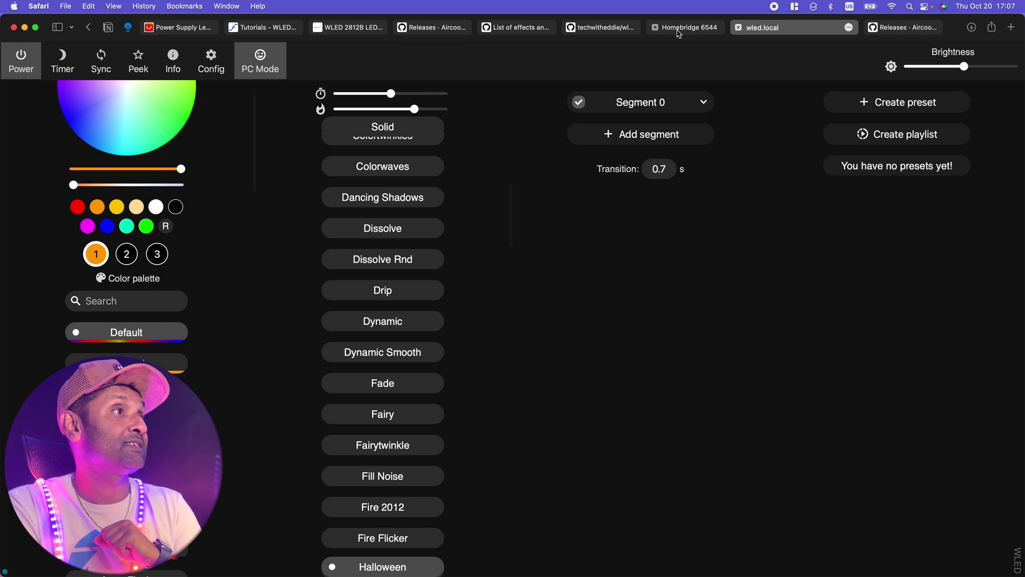
- Log in to Homebridge, search plugins for 'wled', and install Homebridge Simple Wled
left_click(679, 30)
left_click(470, 261)
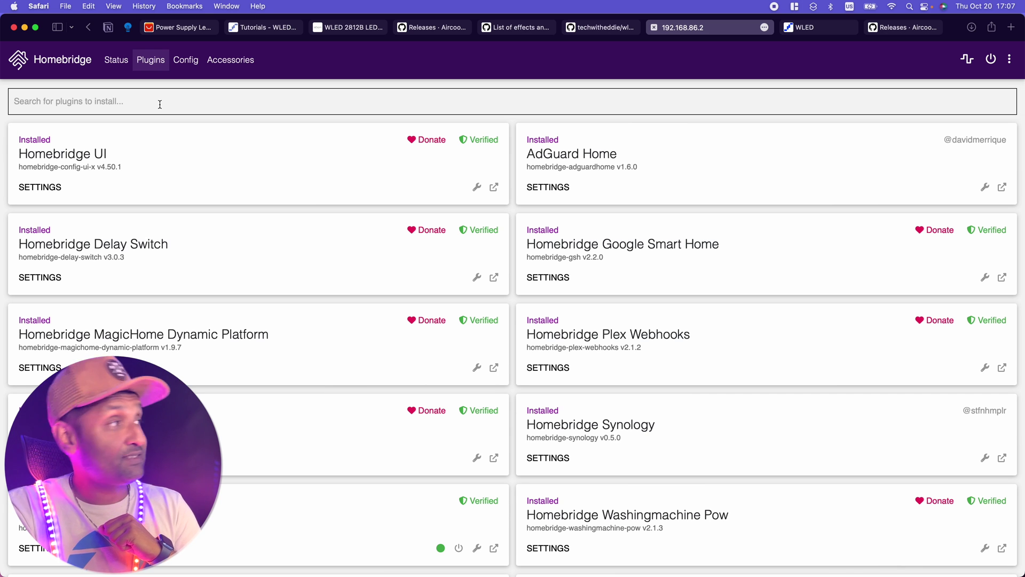
left_click(160, 104)
type("wled")
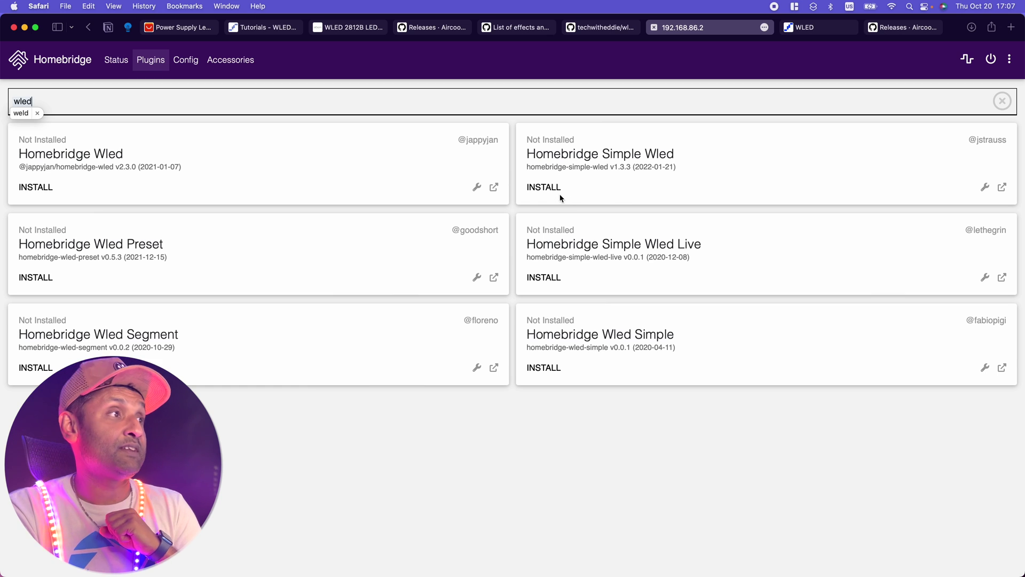
left_click(544, 187)
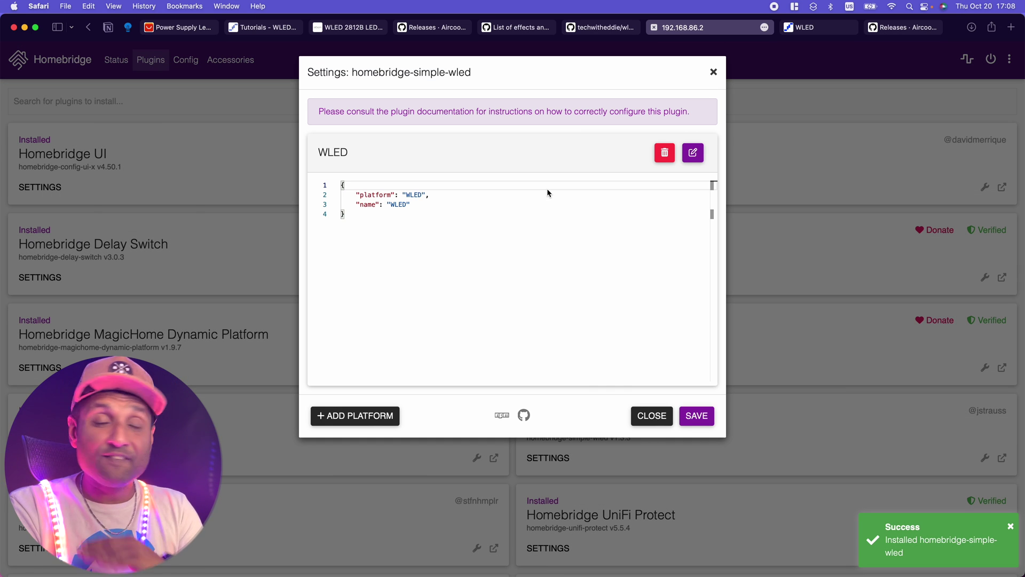
- Scroll through the sample wled.json on GitHub, open its Raw view and select all the text
left_click(597, 27)
scroll(433, 306, "down", 10)
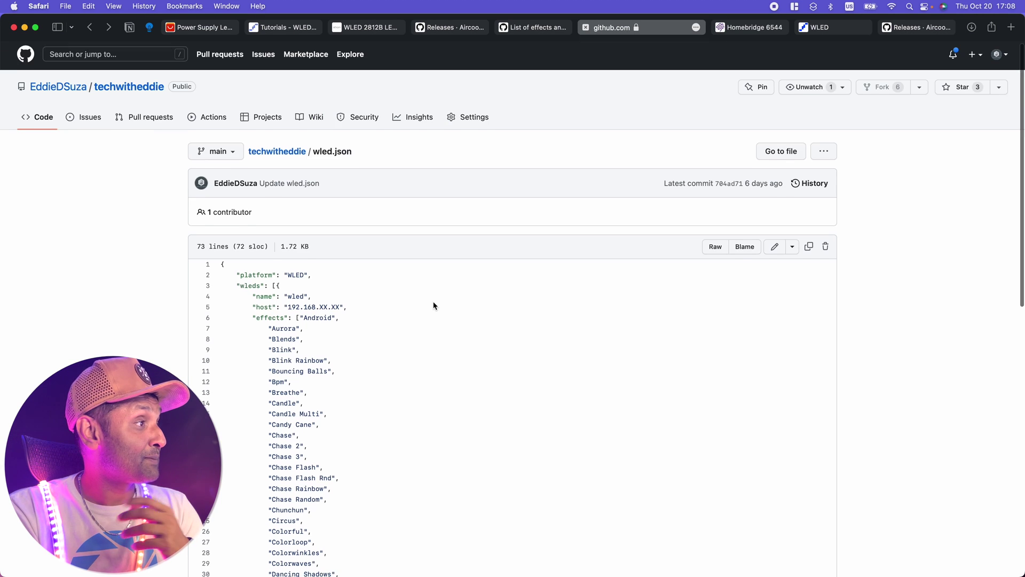
scroll(434, 306, "down", 4)
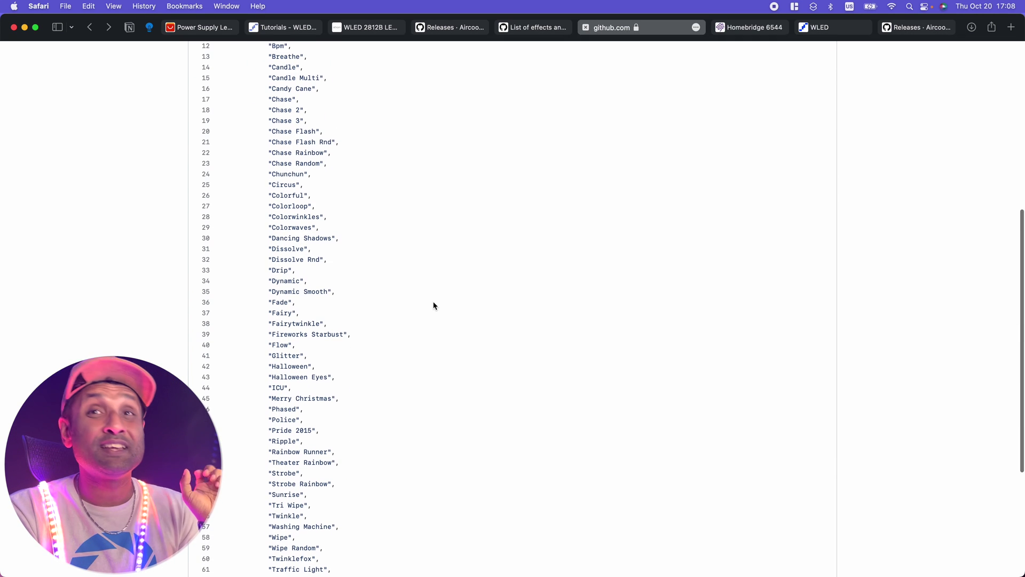
scroll(433, 305, "down", 3)
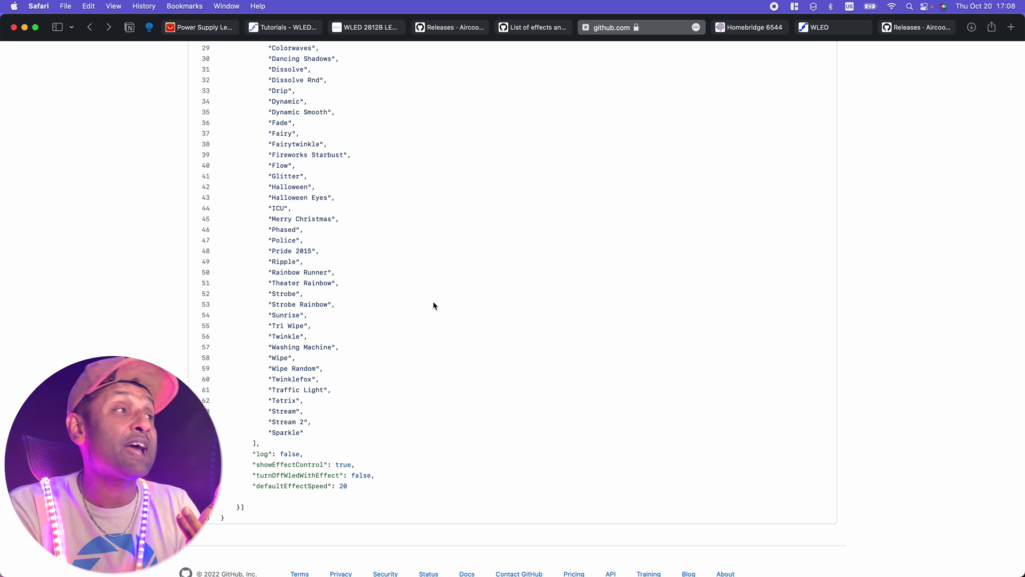
scroll(434, 305, "up", 15)
scroll(693, 180, "down", 2)
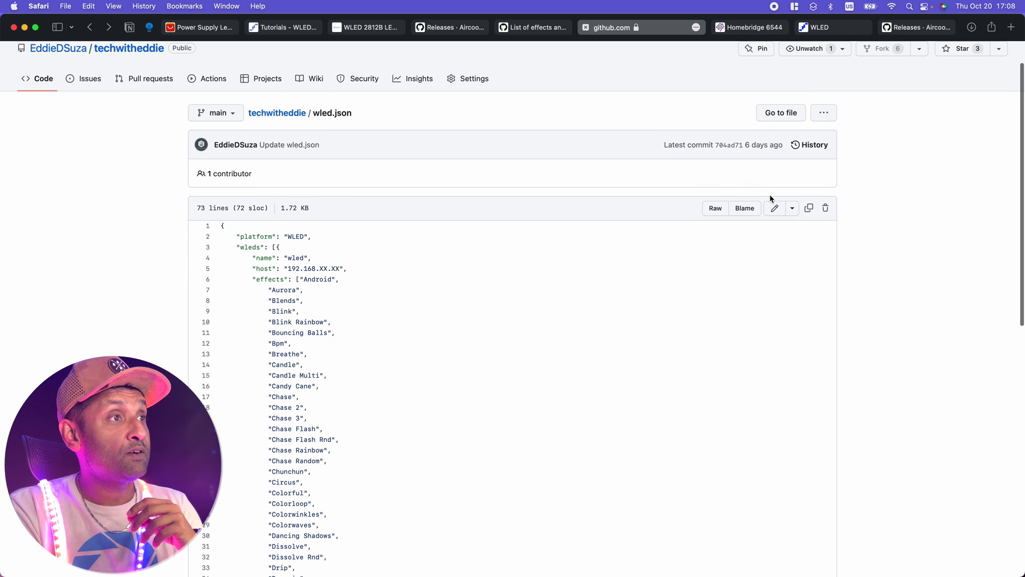
left_click(715, 208)
key("super+a")
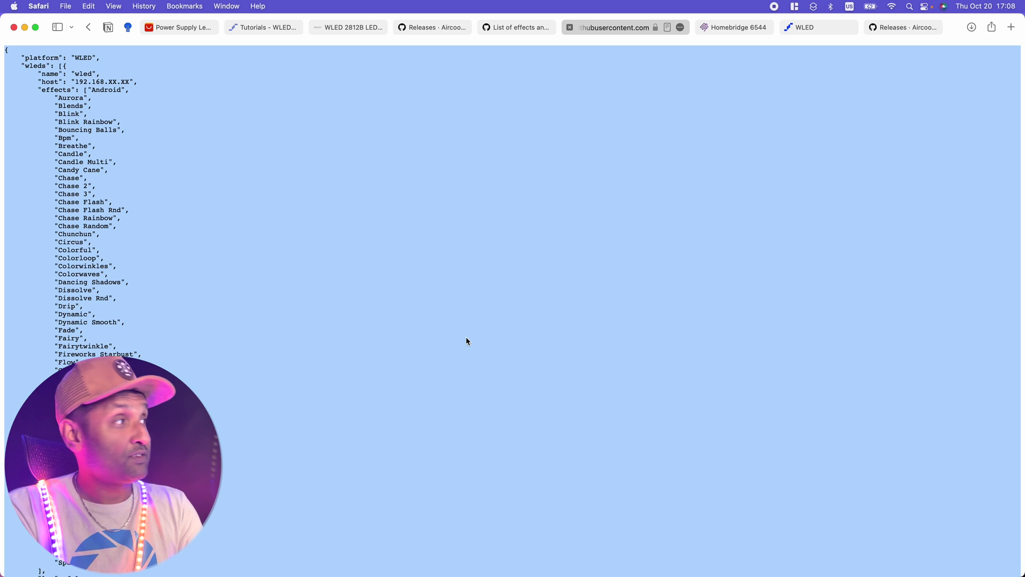
- Paste the copied wled.json over the plugin's four-line default config, then open the 192.168.86.3 dashboard
left_click(731, 27)
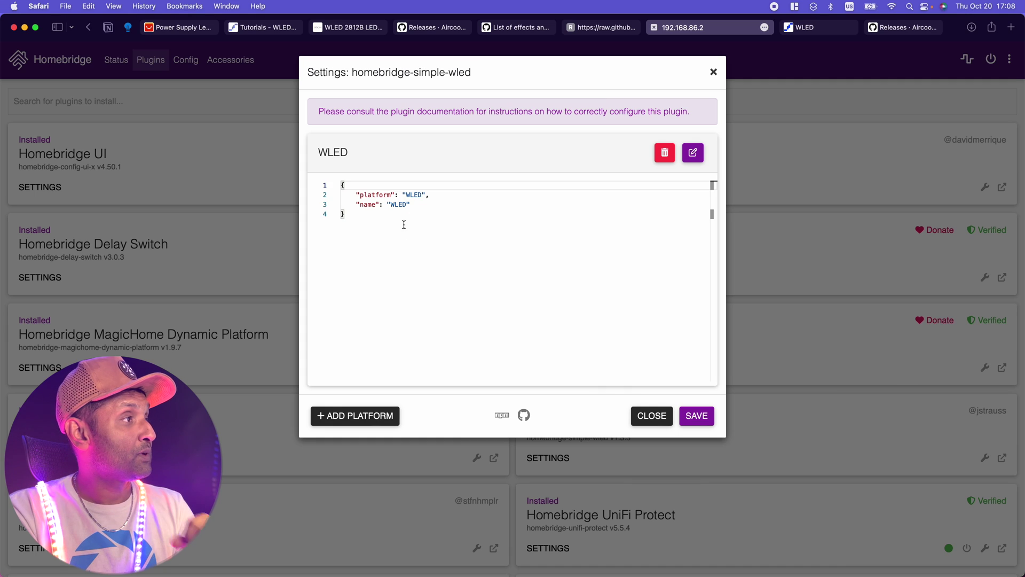
left_click_drag(405, 222, 327, 183)
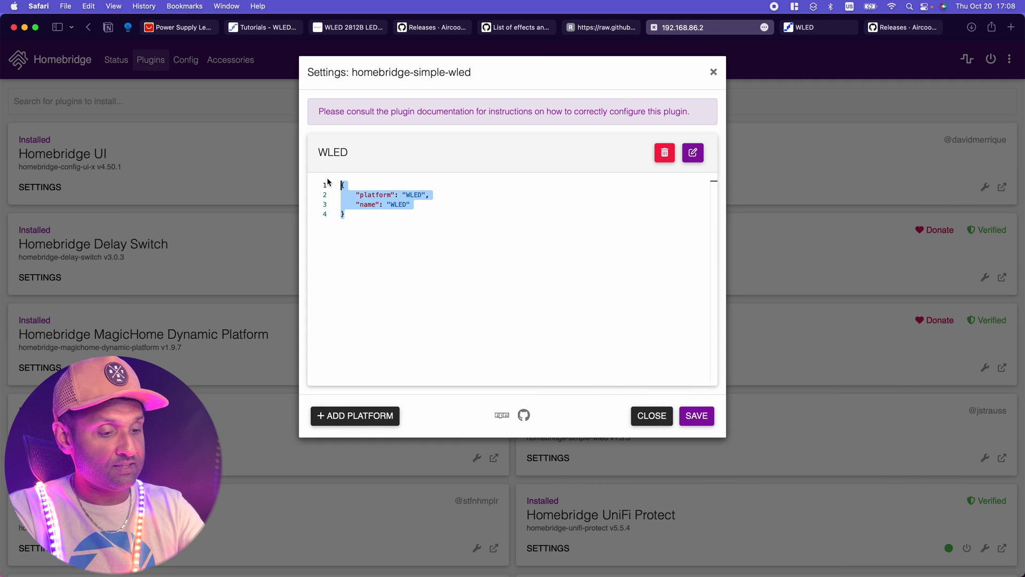
key("super+v")
scroll(564, 253, "up", 10)
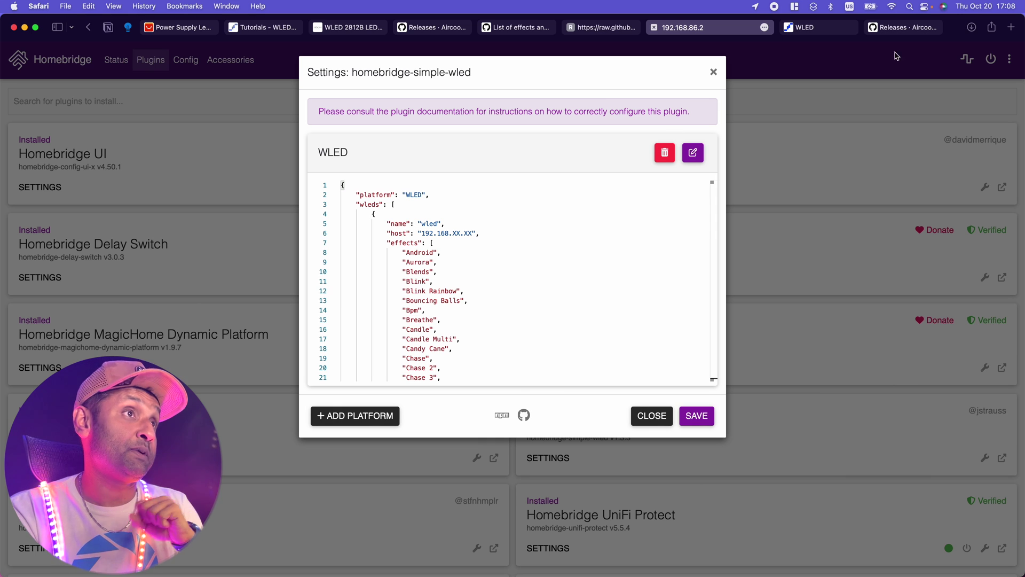
left_click(1011, 27)
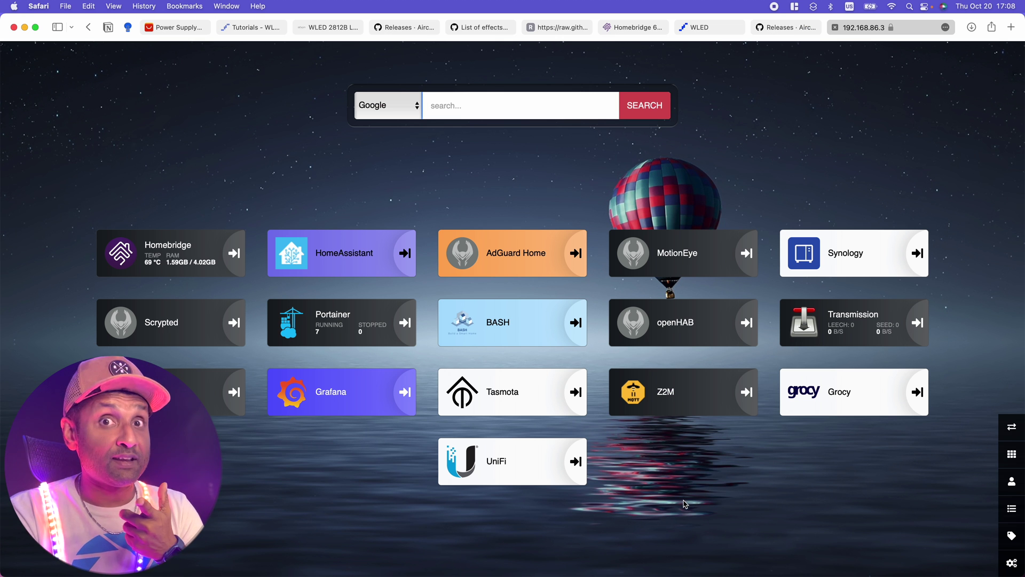
- In UniFi Client Devices, give wled-WLED a fixed LAN IP of 192.168.86.34 and apply
left_click(508, 484)
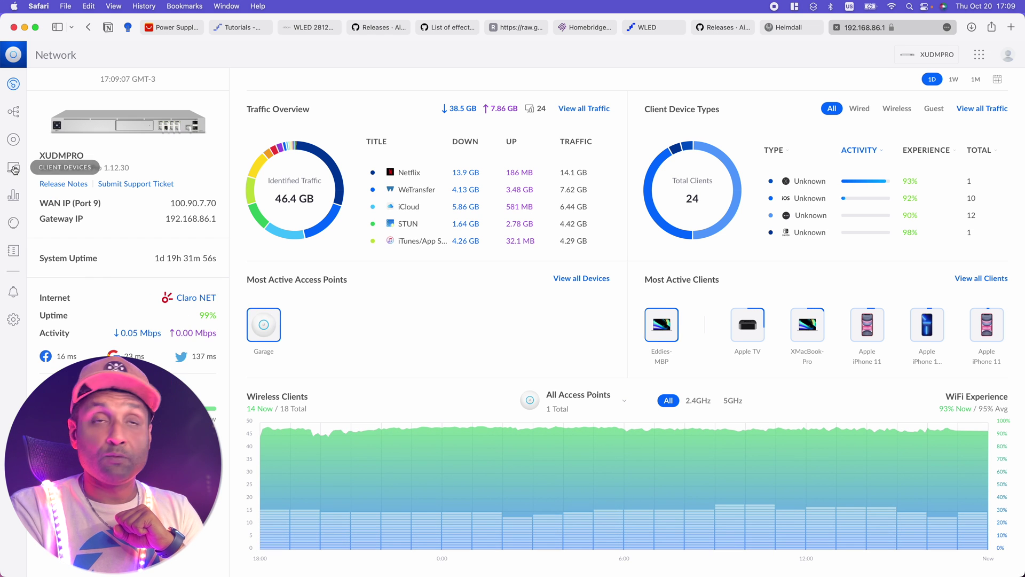
left_click(14, 169)
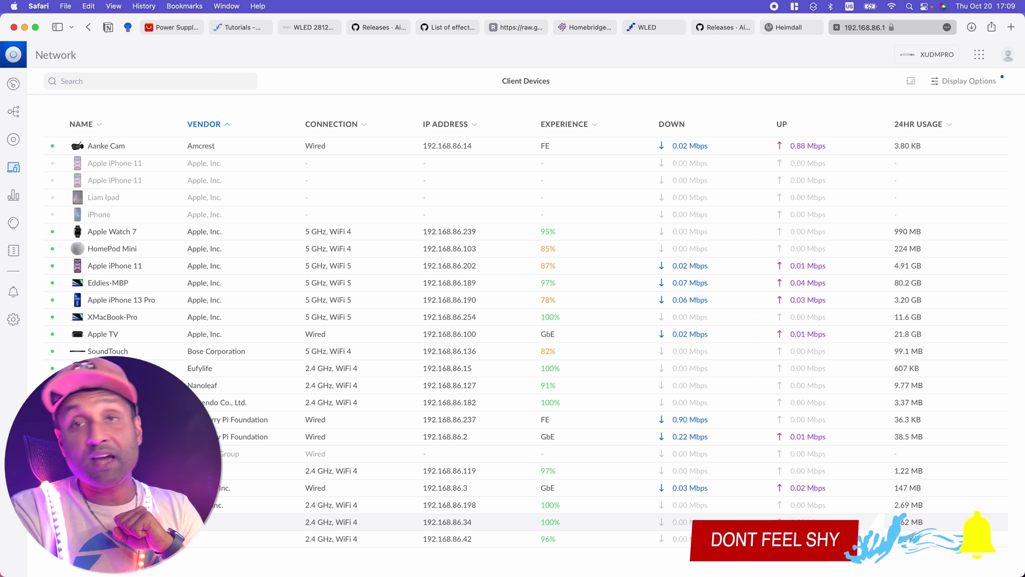
left_click(447, 521)
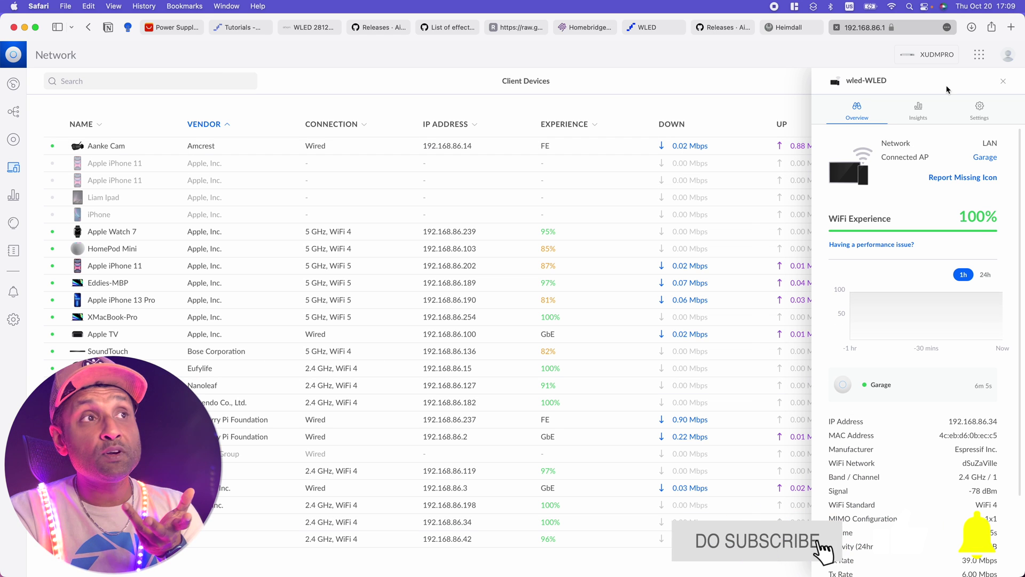
left_click(980, 109)
mouse_move(990, 241)
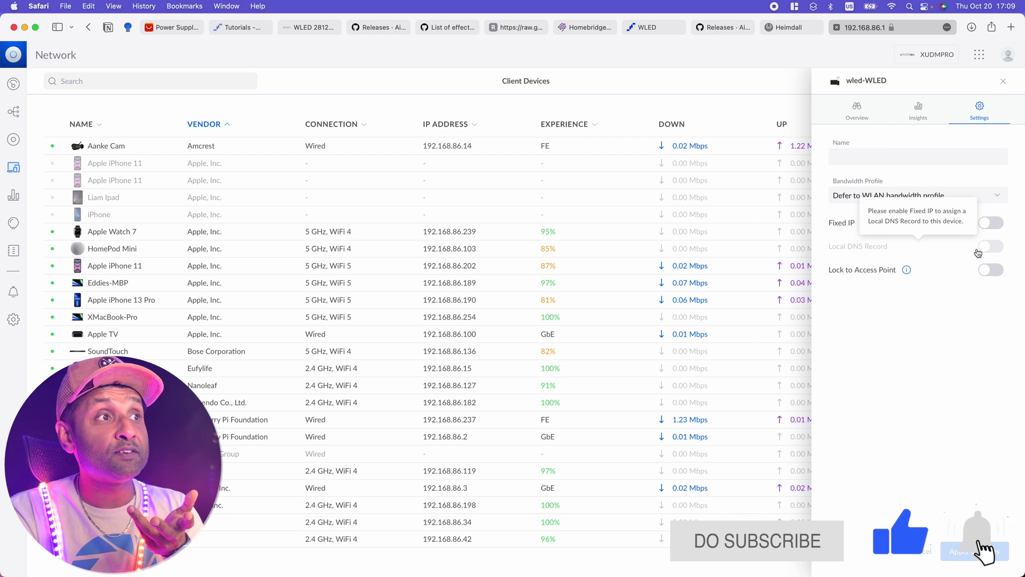
left_click(992, 223)
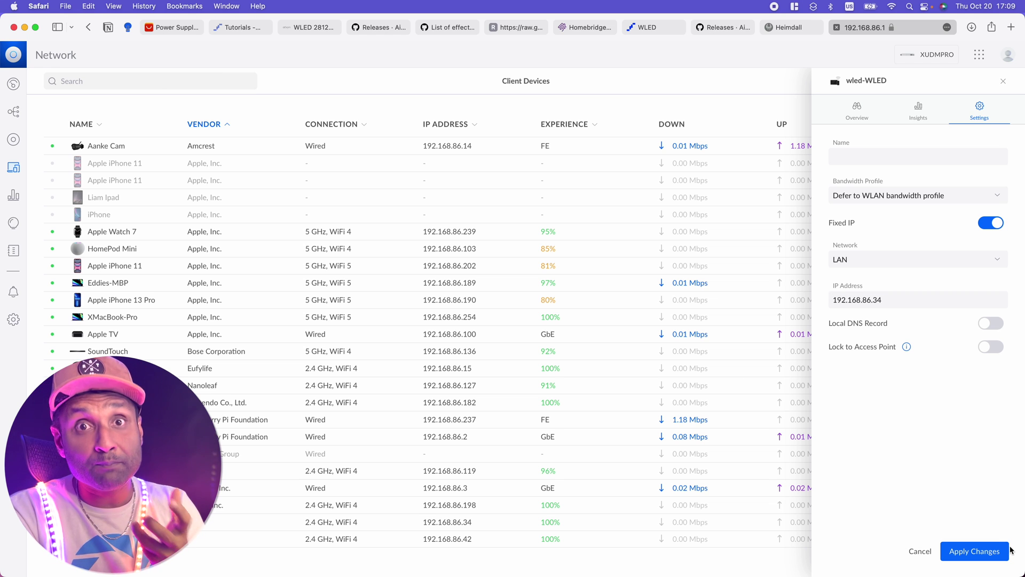
left_click(966, 558)
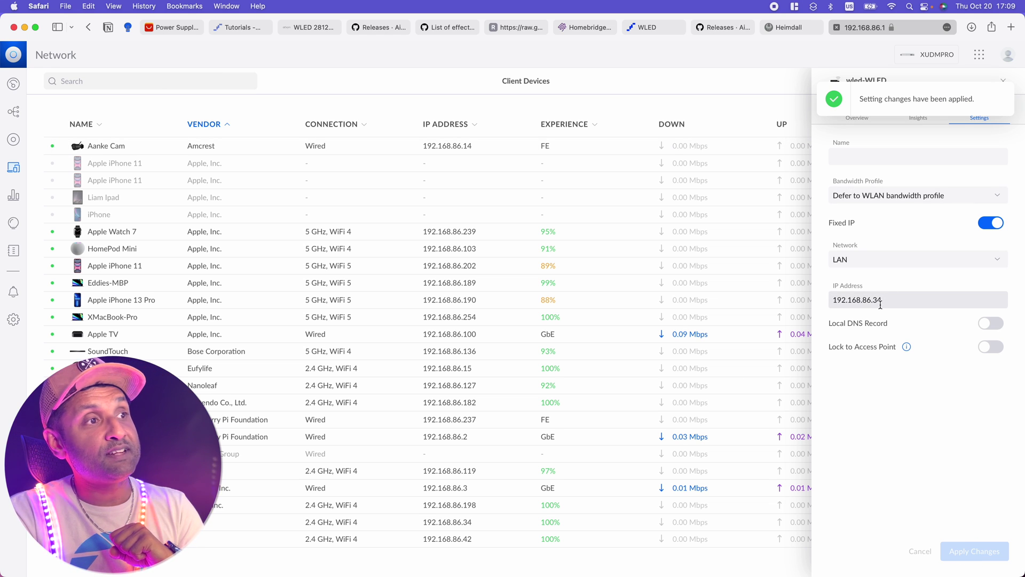
- Edit the host XX placeholder in the simple-wled config, save it, and restart Homebridge
left_click(585, 28)
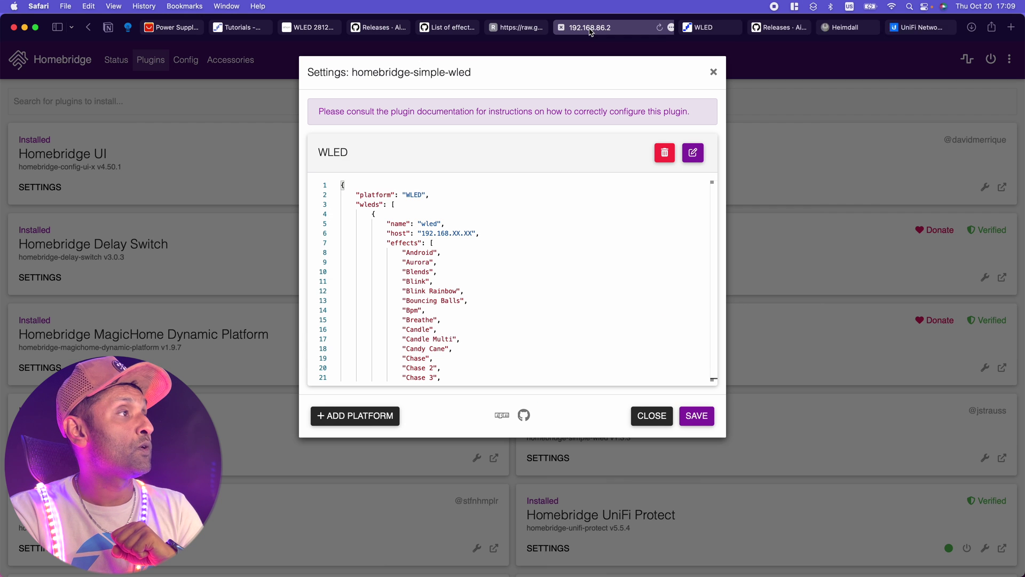
double_click(458, 234)
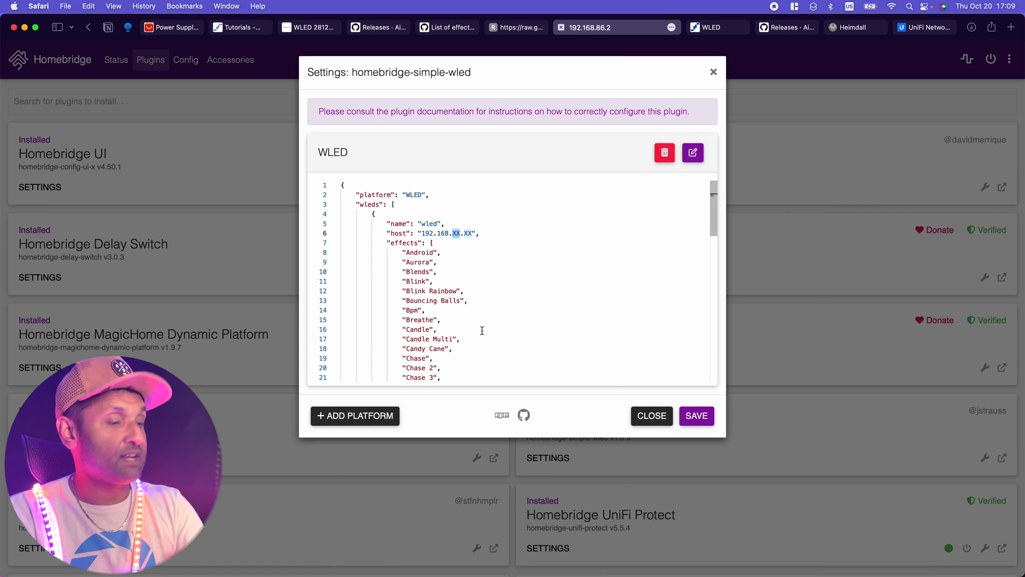
scroll(482, 331, "down", 3)
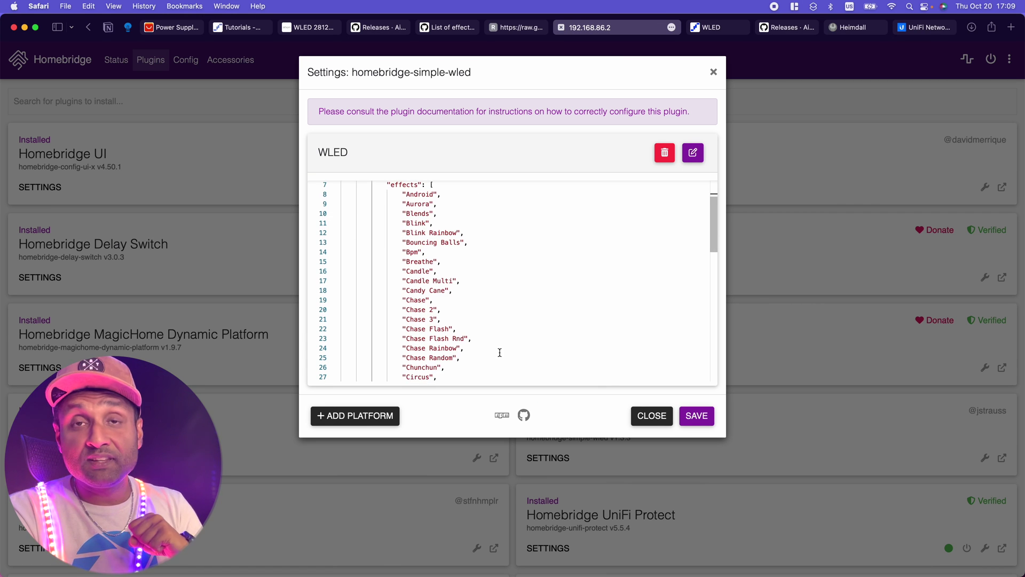
scroll(500, 352, "down", 15)
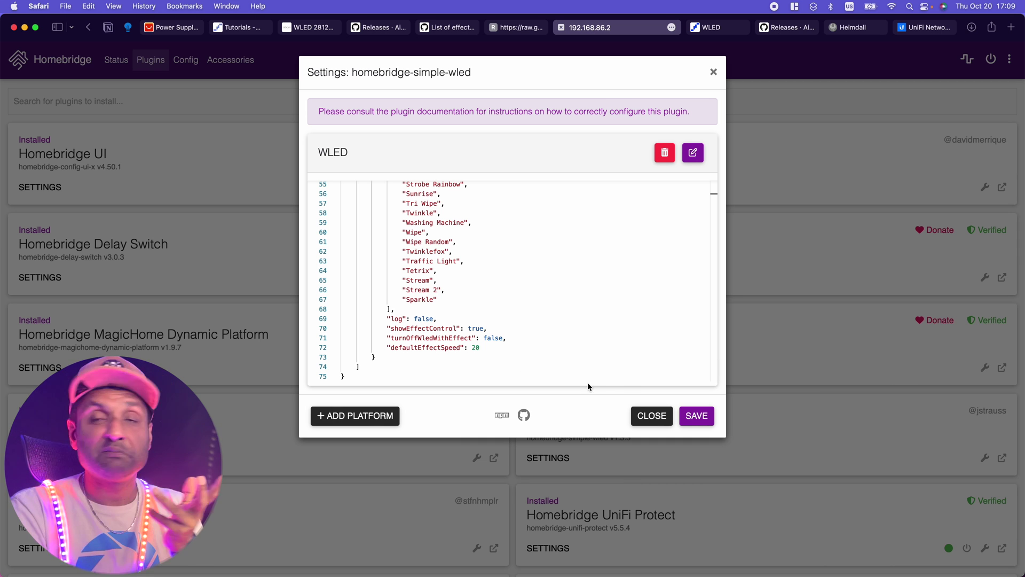
left_click(694, 416)
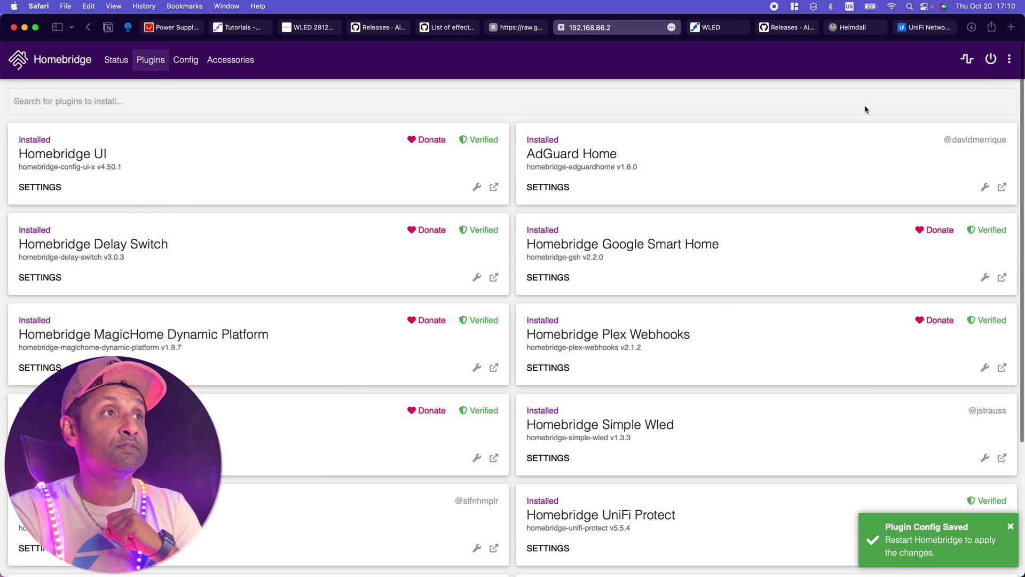
left_click(994, 62)
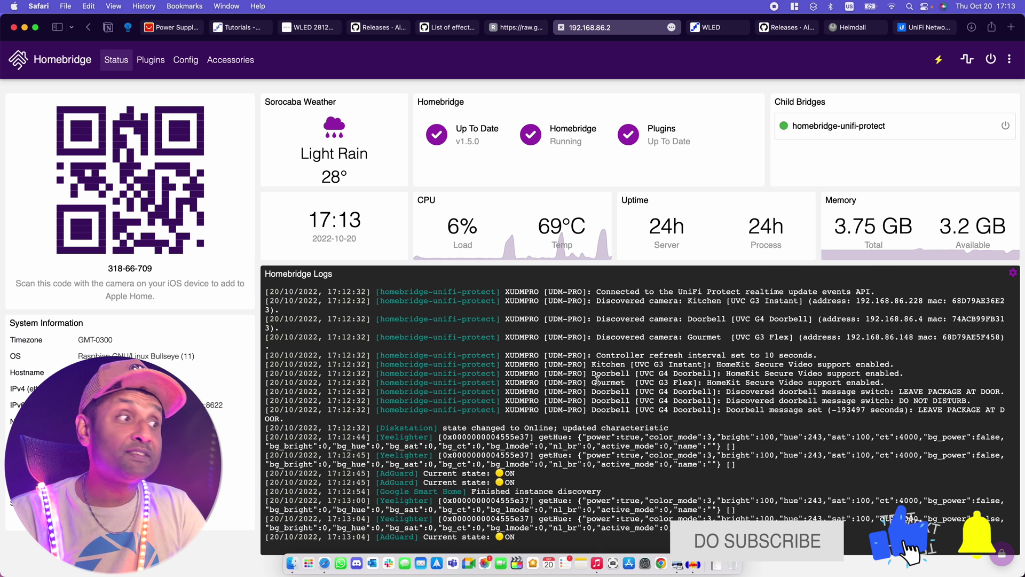